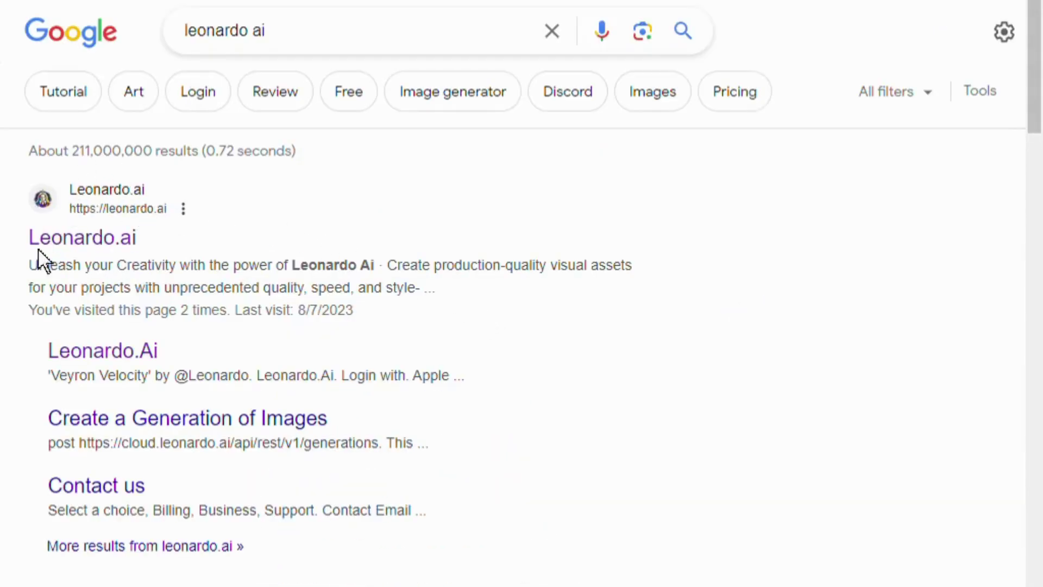
# Open the Leonardo.ai homepage from the Google results and look over its features section
pyautogui.click(87, 245)
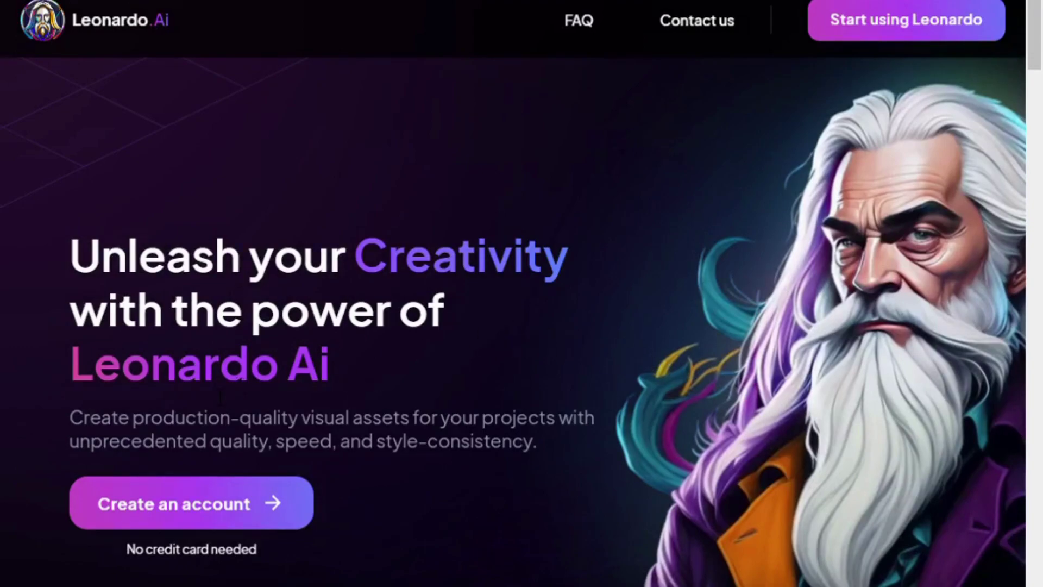
pyautogui.scroll(-12, 356, 456)
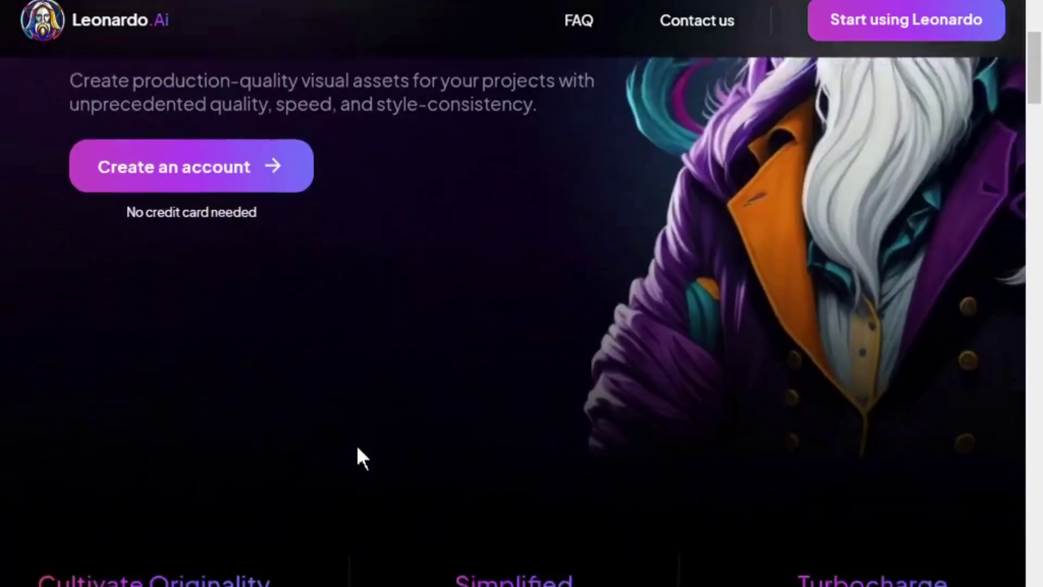
pyautogui.scroll(2, 359, 458)
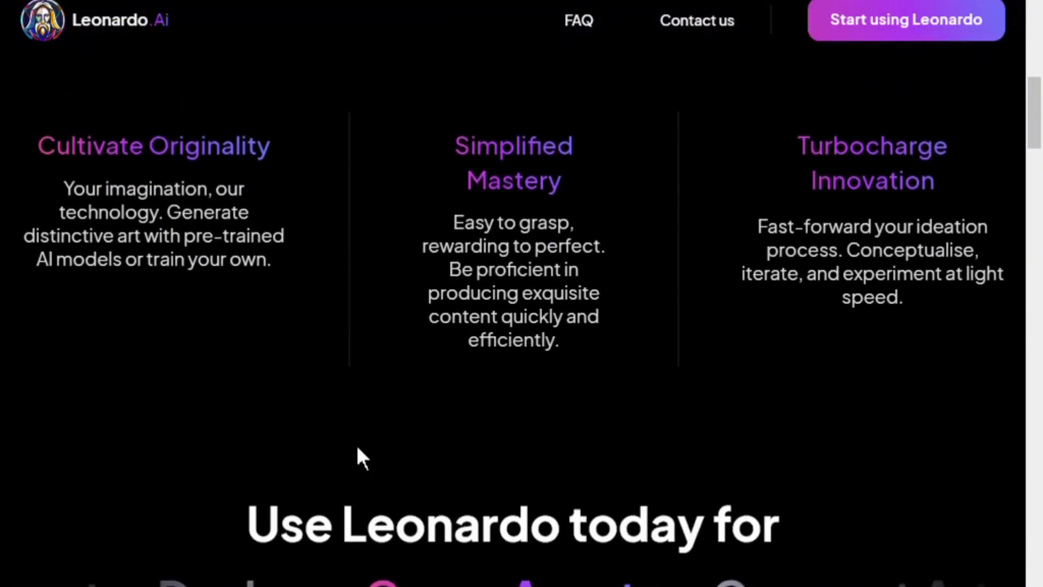
pyautogui.scroll(-5, 357, 448)
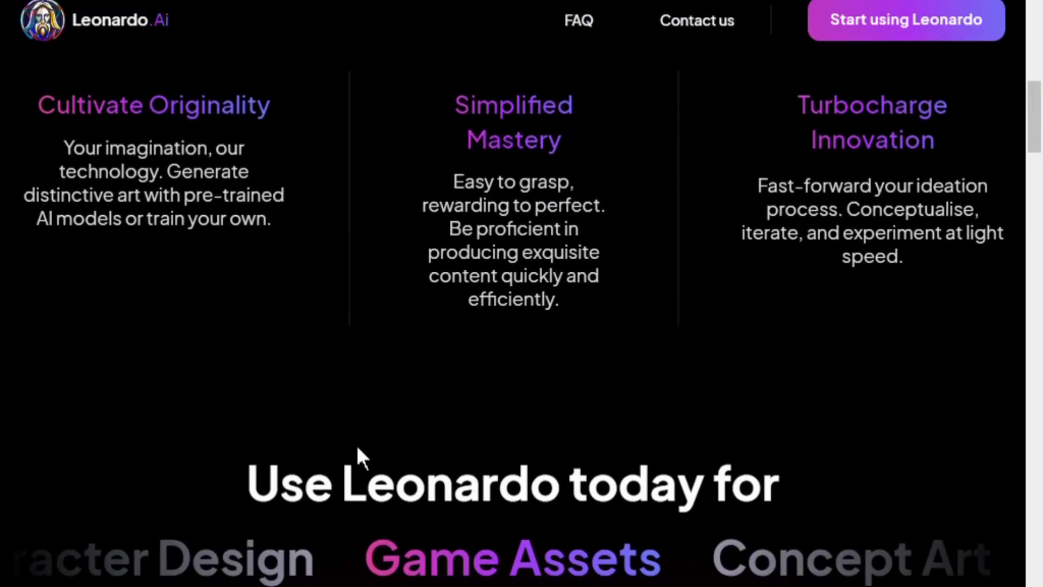
pyautogui.scroll(-2, 359, 449)
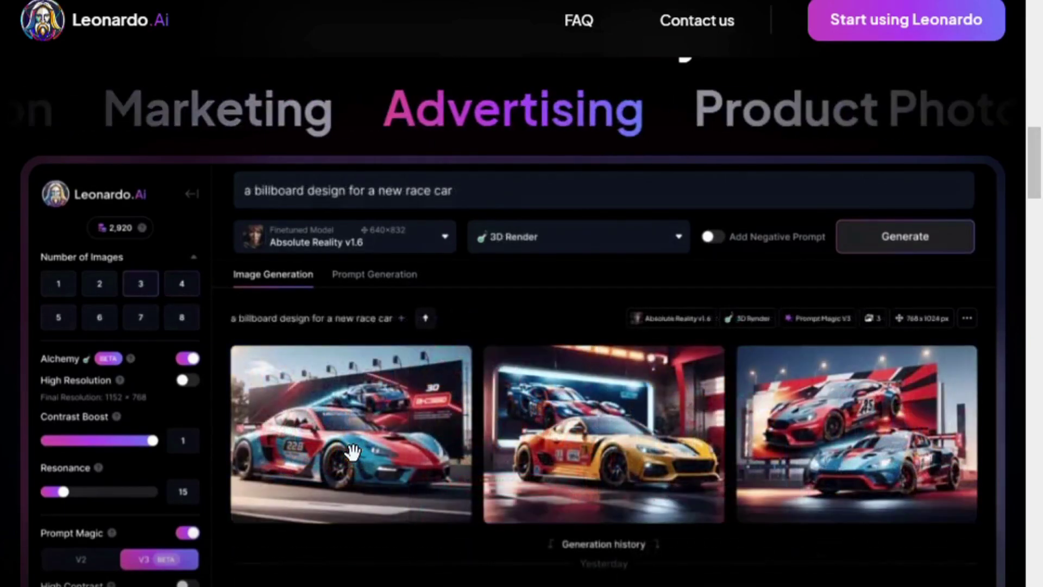
# Scroll down to the community section, return to the top, and start signing up
pyautogui.scroll(-10, 352, 452)
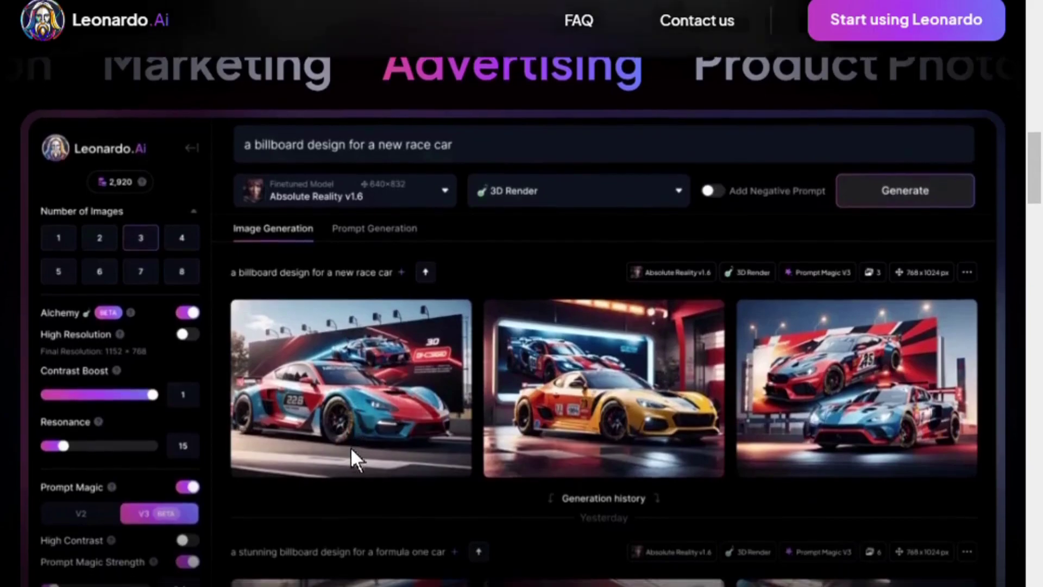
pyautogui.scroll(-4, 352, 451)
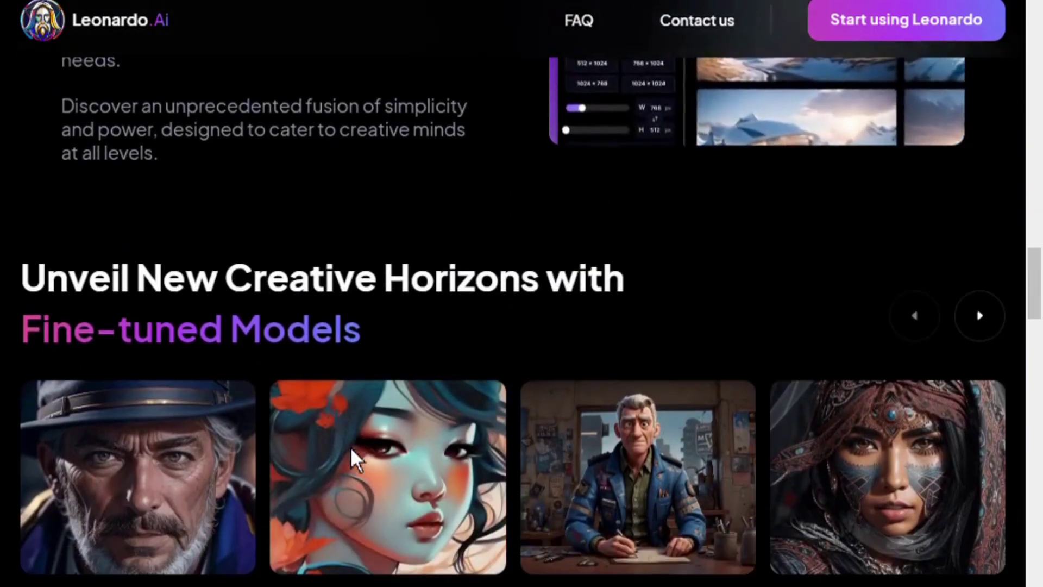
pyautogui.scroll(-15, 352, 453)
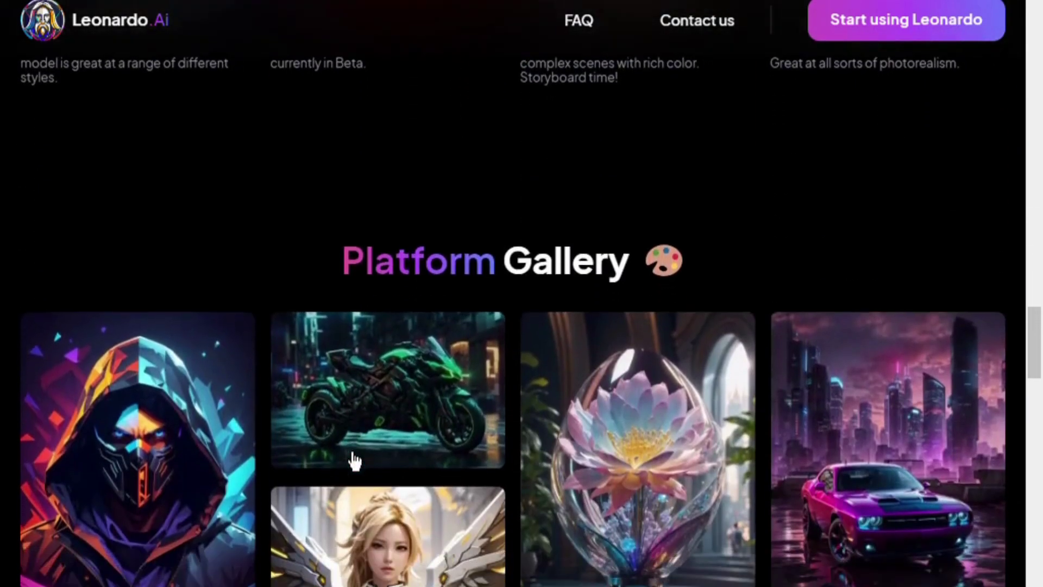
pyautogui.scroll(-10, 354, 456)
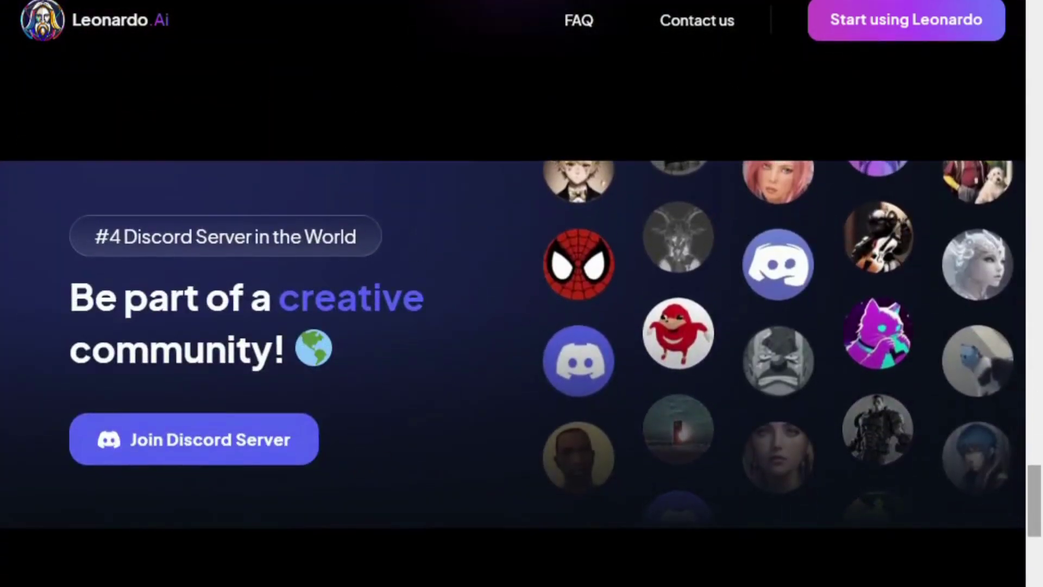
pyautogui.moveTo(1034, 490); pyautogui.dragTo(1031, 6)
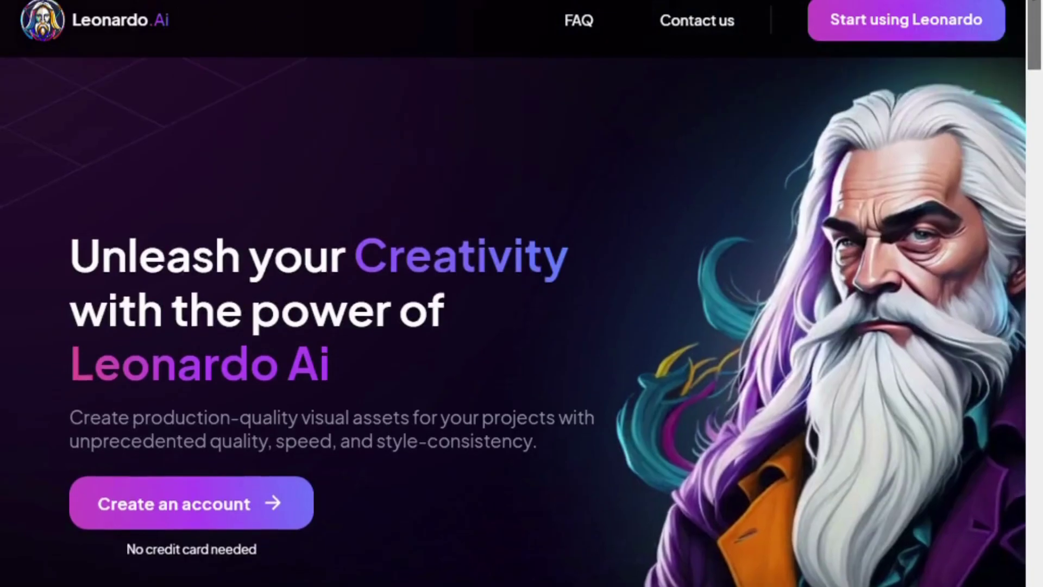
pyautogui.click(938, 50)
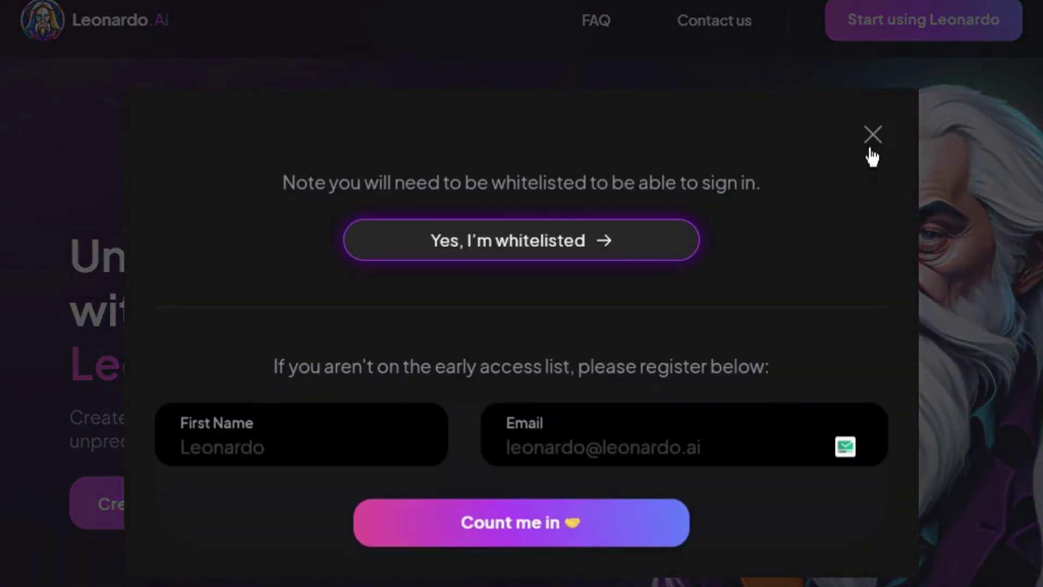
# Reopen the early-access form, enter the first name and a Gmail address, and submit it
pyautogui.click(873, 137)
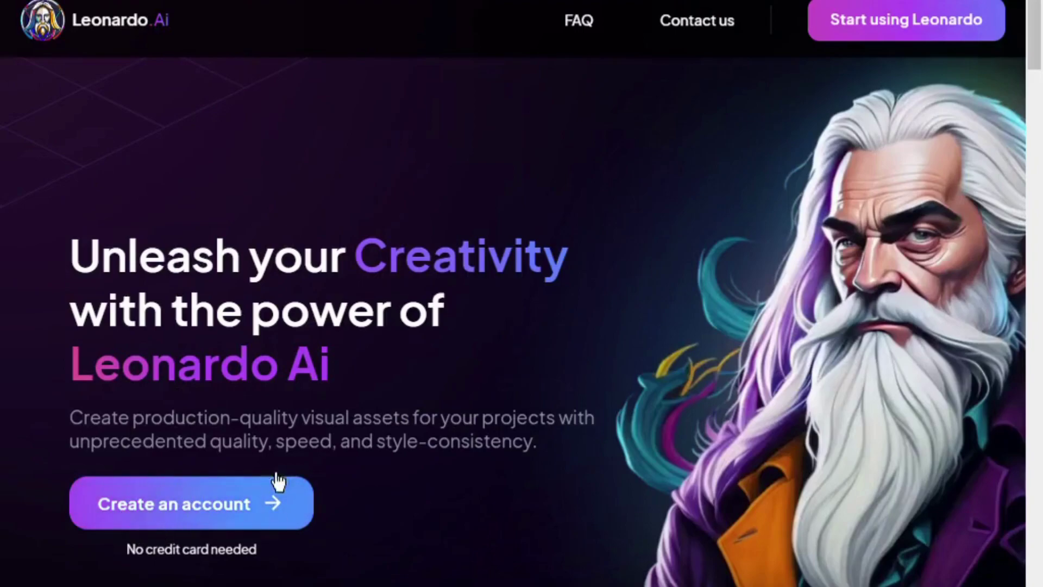
pyautogui.click(229, 519)
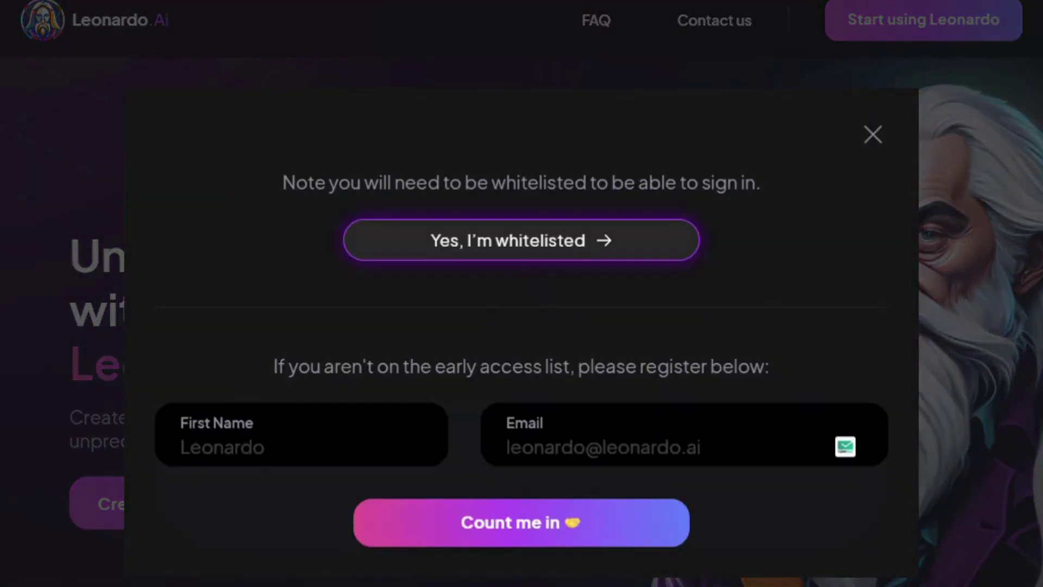
pyautogui.write('Sirjan')
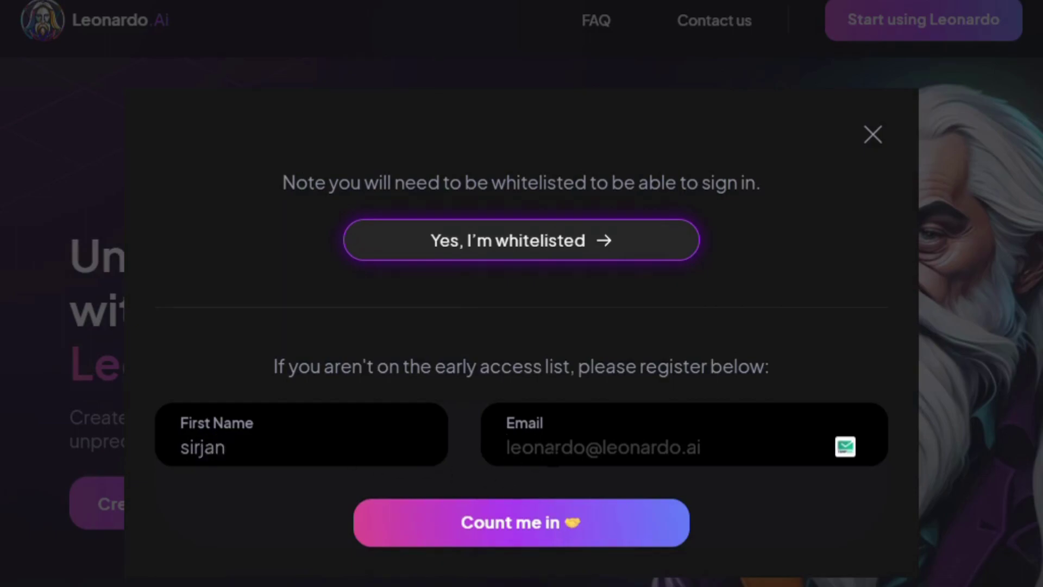
pyautogui.click(511, 448)
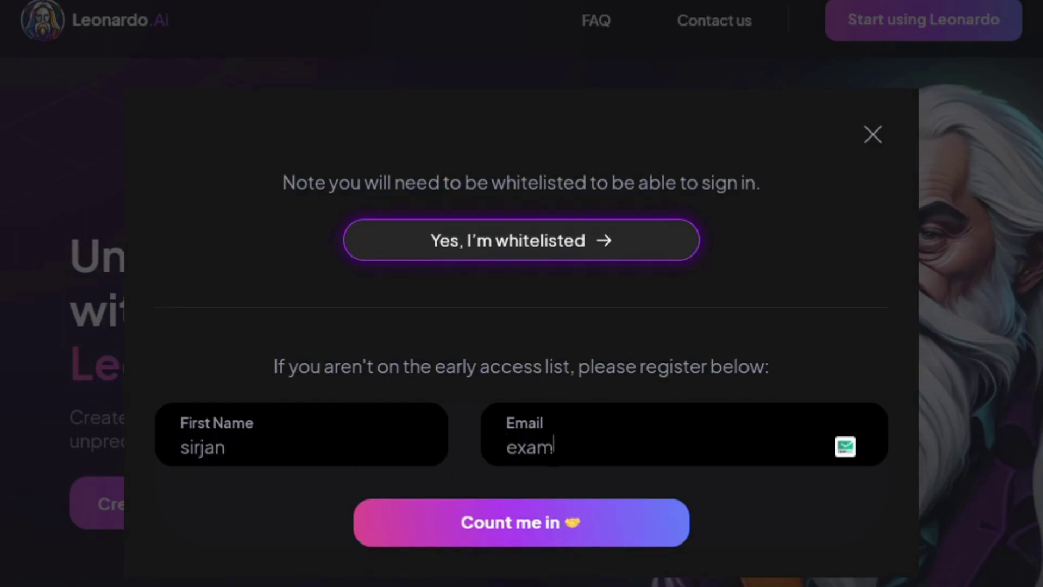
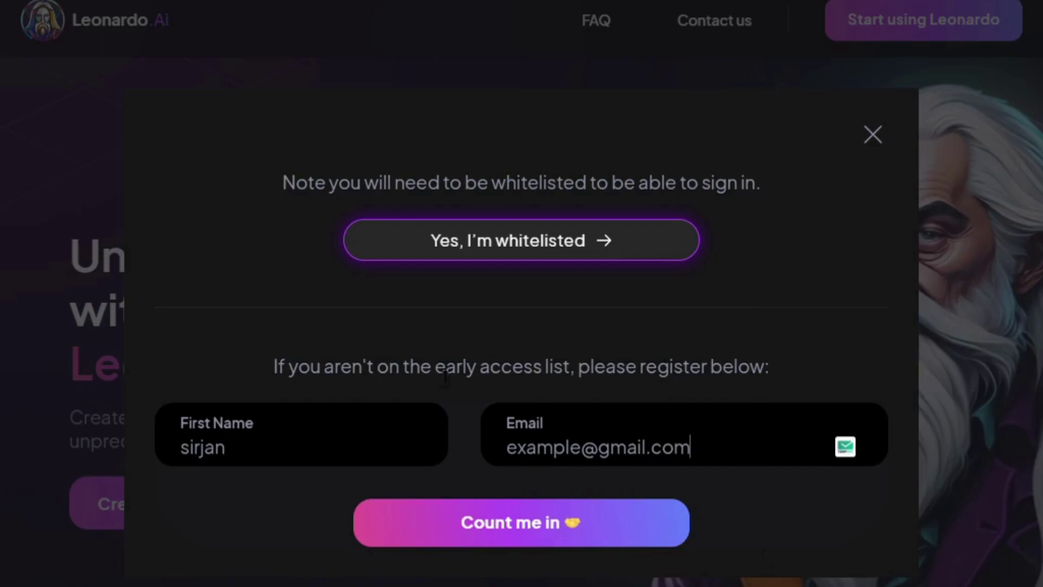
pyautogui.click(555, 527)
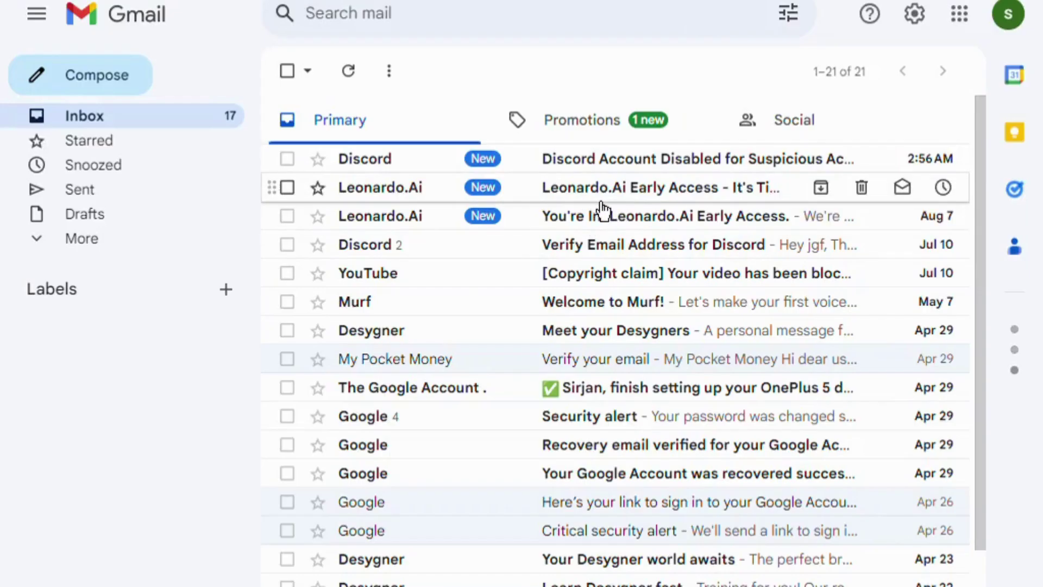
# Open the 'Leonardo.Ai Early Access - It's Time!' email and launch Leonardo.Ai from it
pyautogui.click(601, 200)
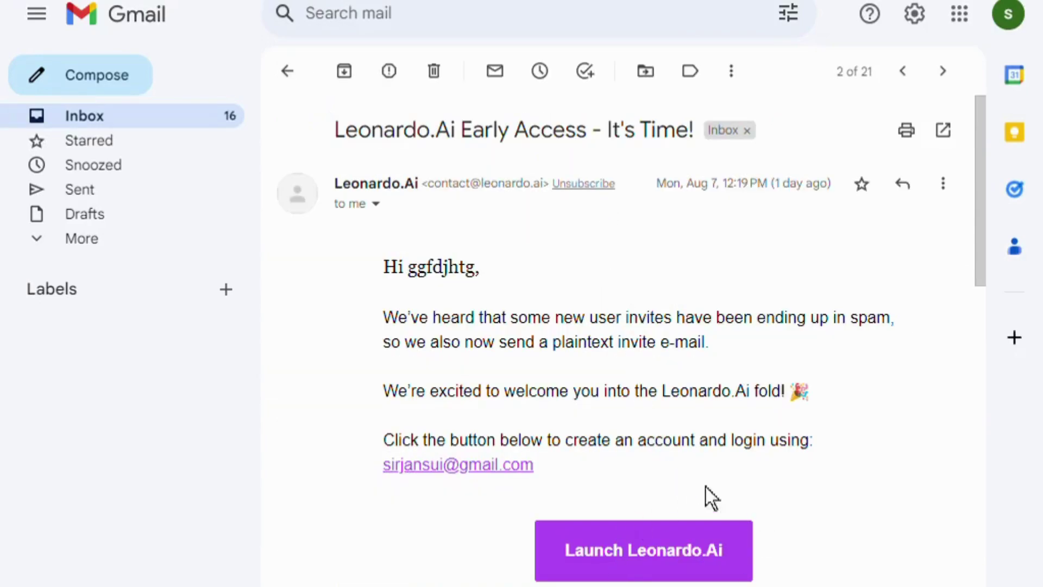
pyautogui.click(712, 560)
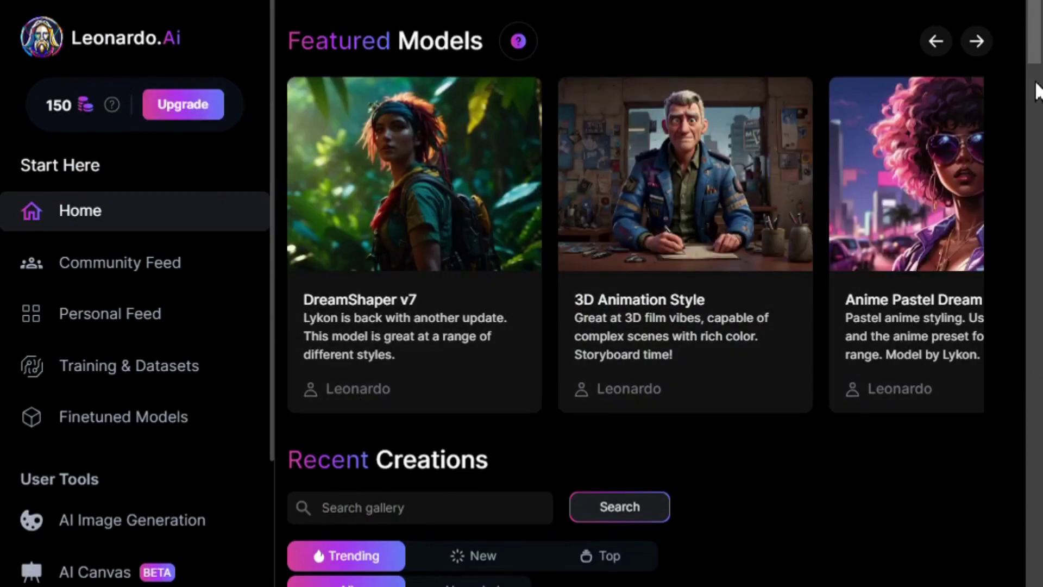
# Browse the Featured Models and Recent Creations gallery, then go to AI Image Generation
pyautogui.scroll(-8, 652, 326)
pyautogui.scroll(-7, 652, 381)
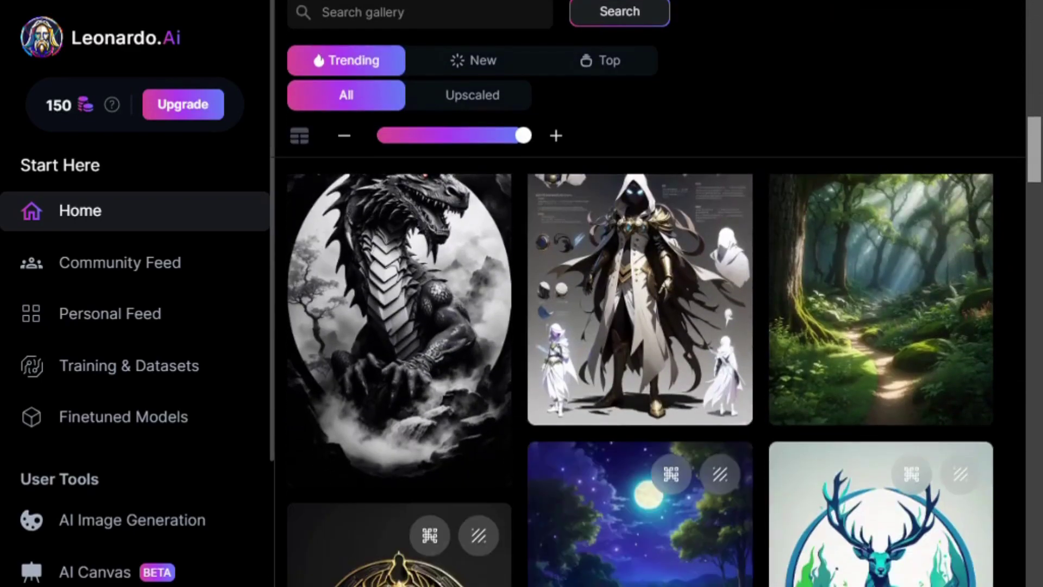
pyautogui.scroll(-8, 652, 364)
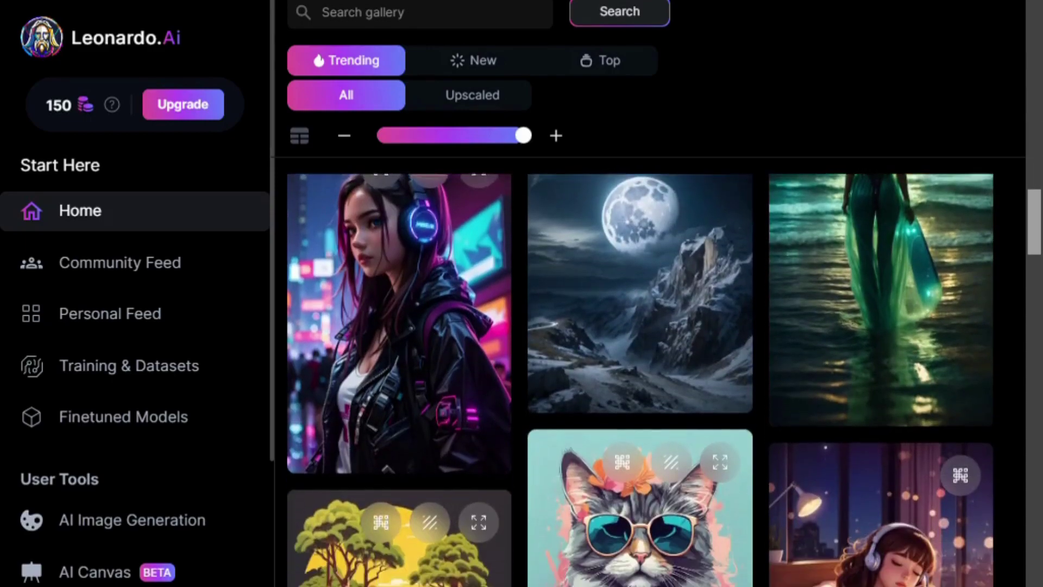
pyautogui.scroll(-5, 652, 364)
pyautogui.moveTo(1034, 255); pyautogui.dragTo(1034, 39)
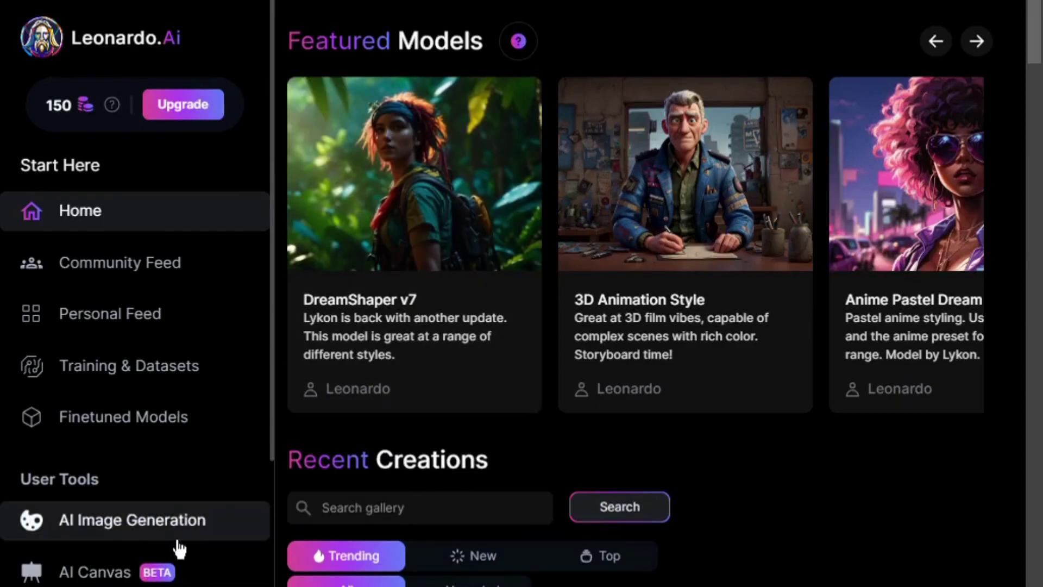
pyautogui.click(177, 540)
# Replace the old prompt with 'nepal' and generate a DreamShaper v7 image
pyautogui.moveTo(438, 179); pyautogui.dragTo(328, 22)
pyautogui.press('BackSpace')
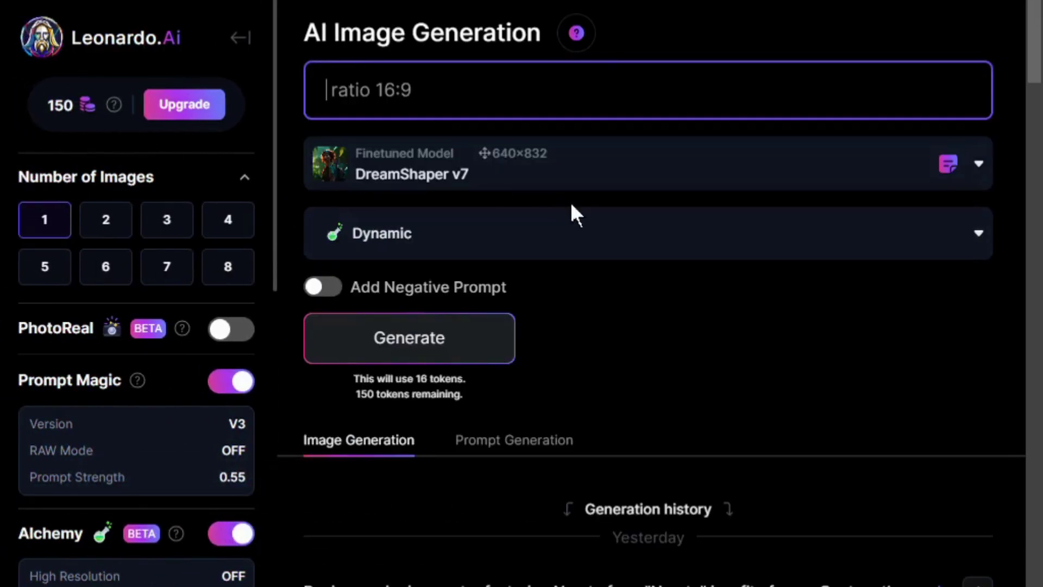
pyautogui.hotkey('ctrl', 'a')
pyautogui.press('BackSpace')
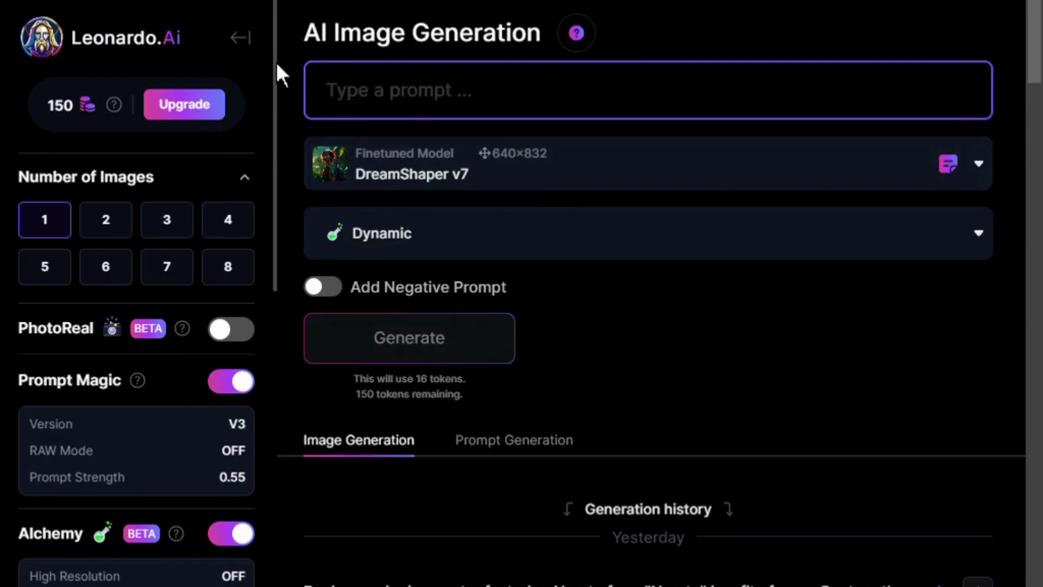
pyautogui.write('nepal')
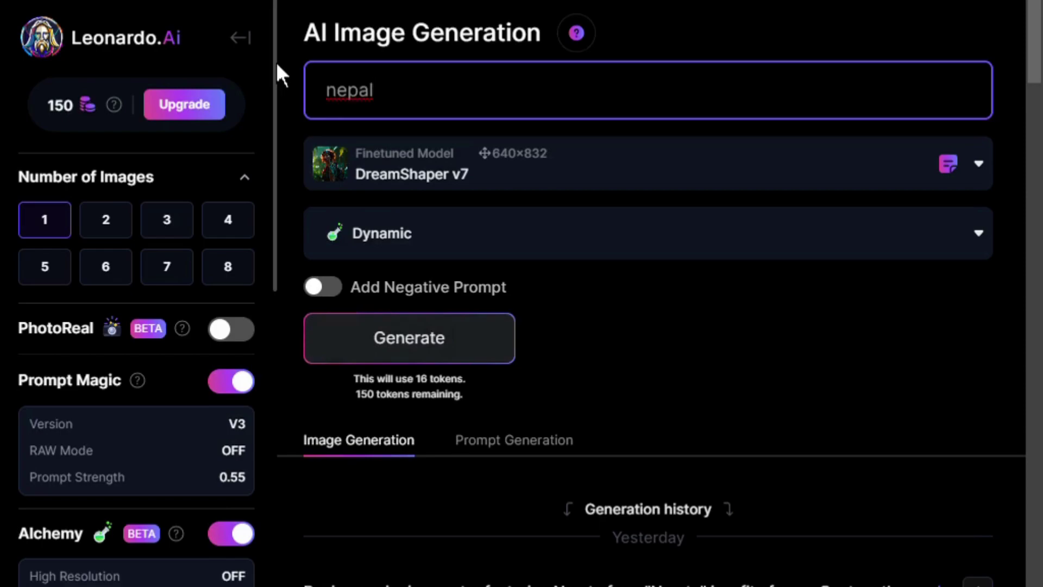
pyautogui.press('Return')
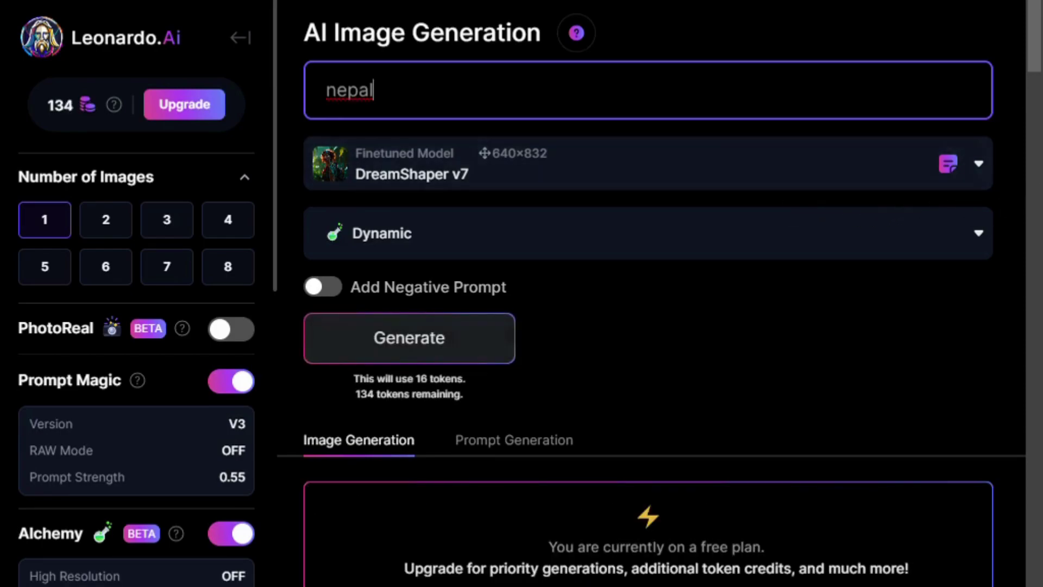
pyautogui.scroll(-8, 1036, 35)
pyautogui.scroll(-4, 545, 206)
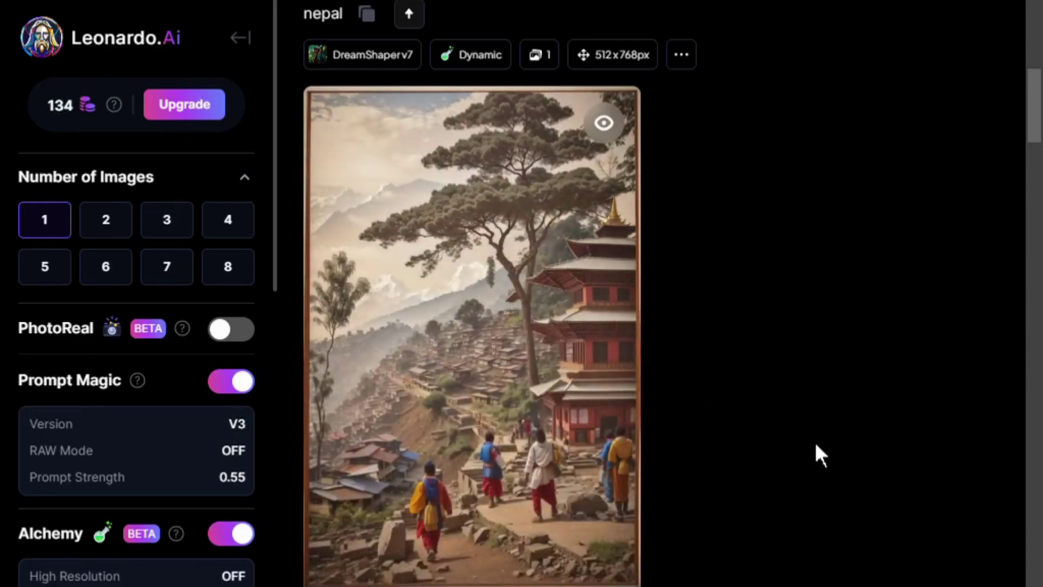
# Upscale the Nepal image with Alchemy Smooth Upscale and view it enlarged
pyautogui.moveTo(431, 521)
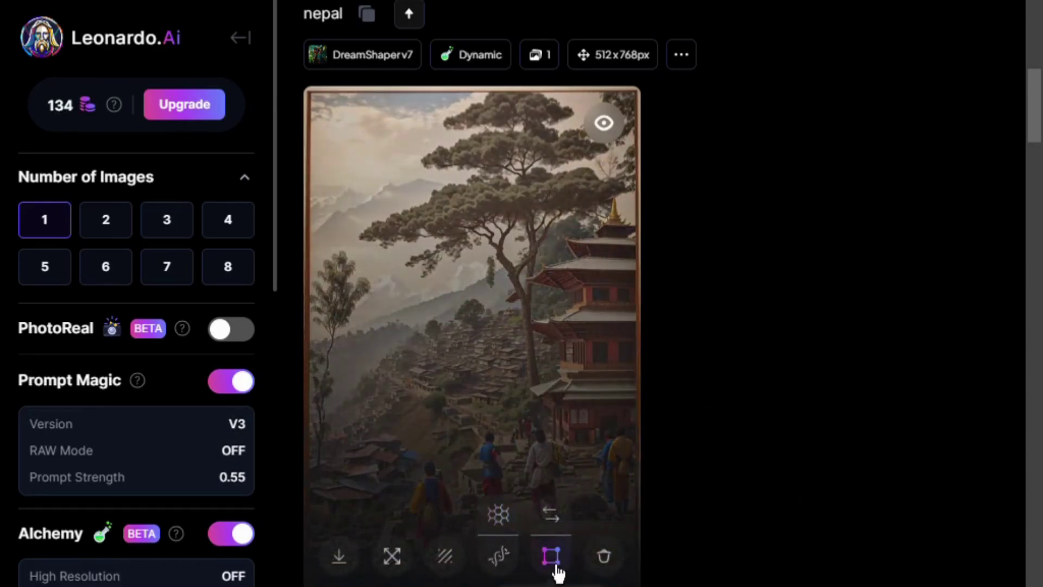
pyautogui.click(392, 557)
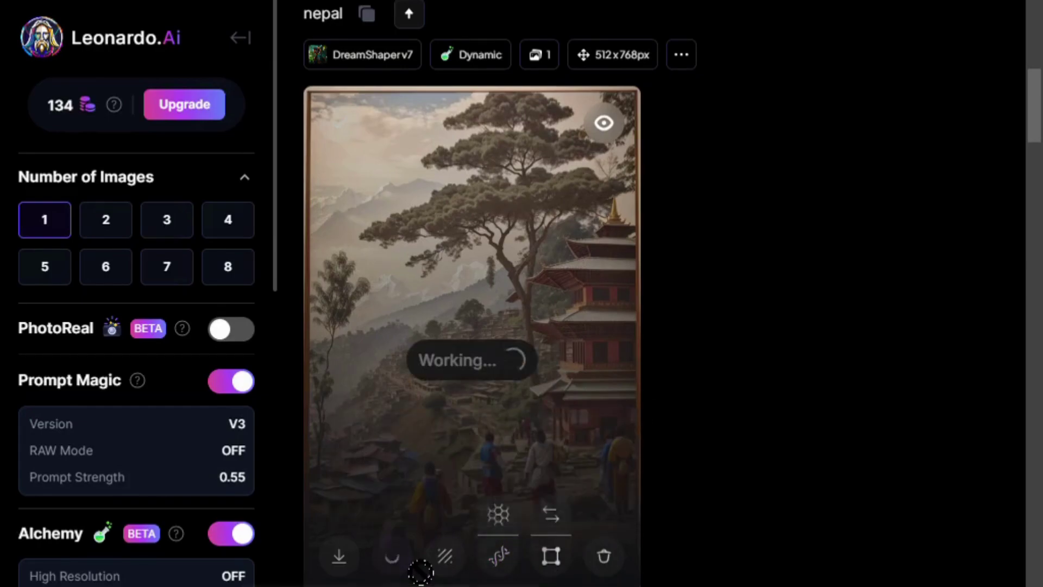
pyautogui.click(422, 309)
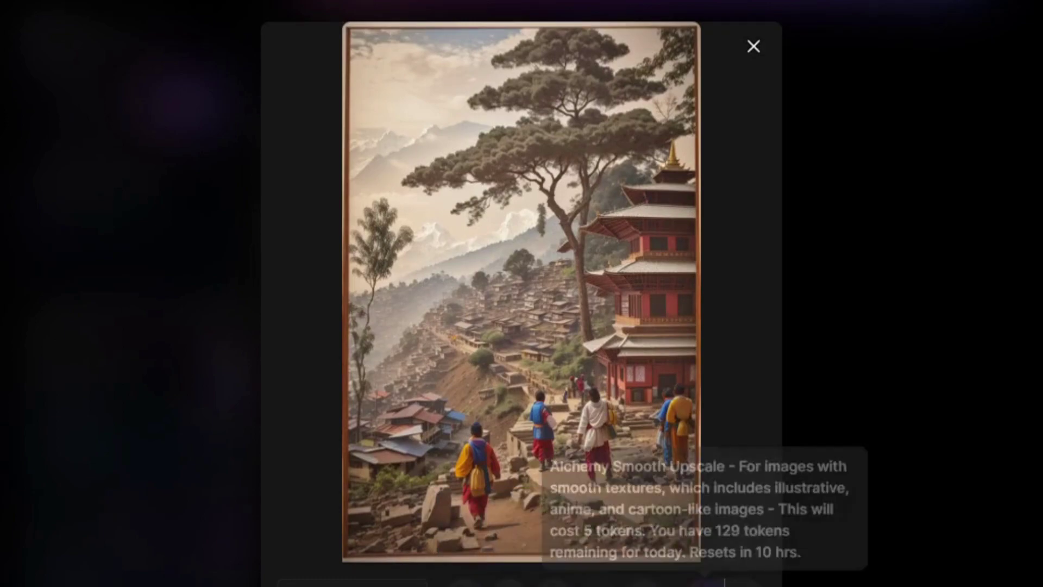
pyautogui.click(754, 46)
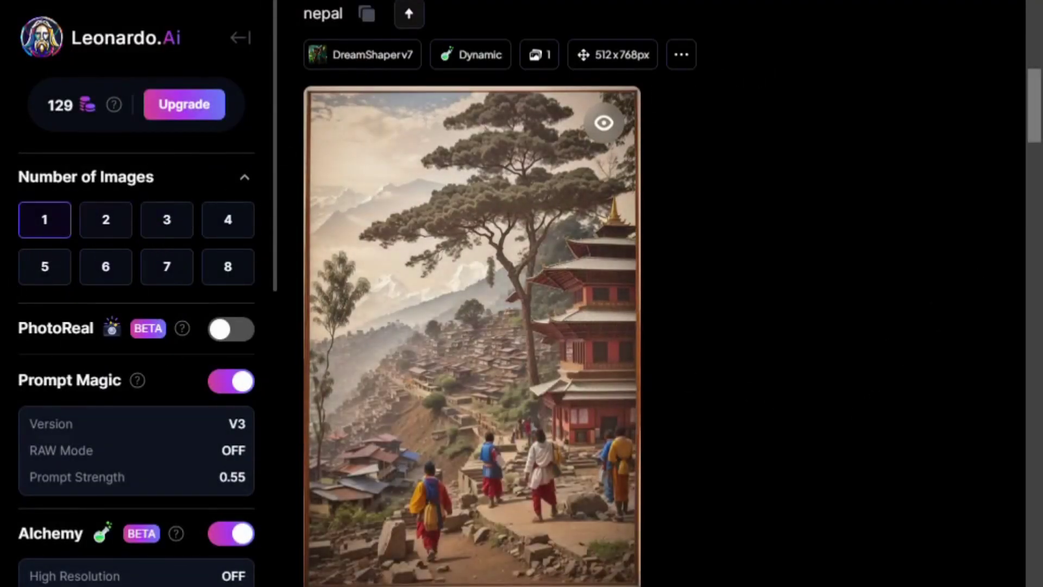
# Set Number of Images to 4 and width to 1008 px for 1008 × 768 (4:3) output
pyautogui.scroll(10, 466, 291)
pyautogui.click(117, 233)
pyautogui.click(176, 234)
pyautogui.click(224, 232)
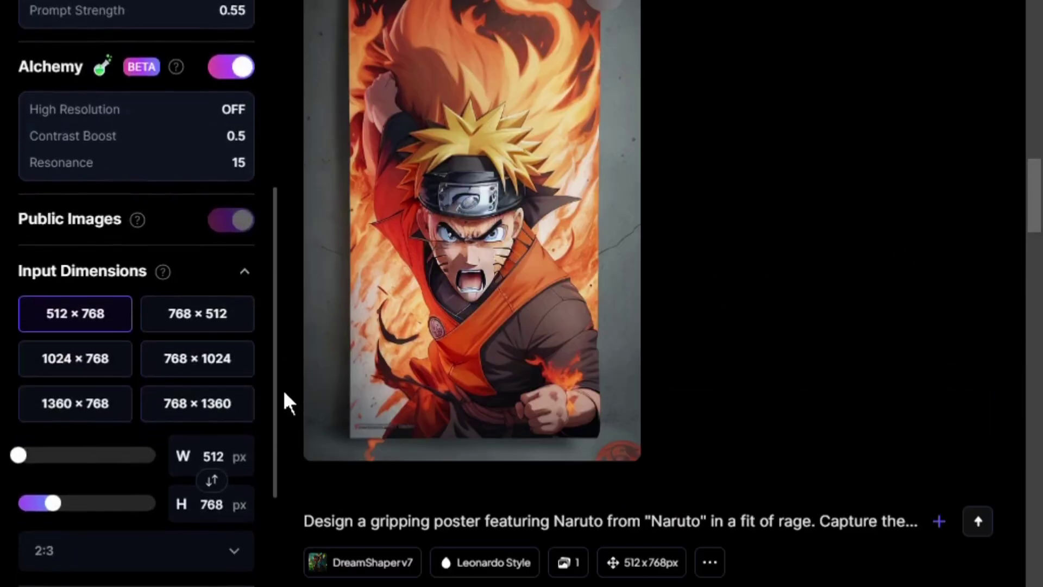
pyautogui.scroll(-1, 284, 403)
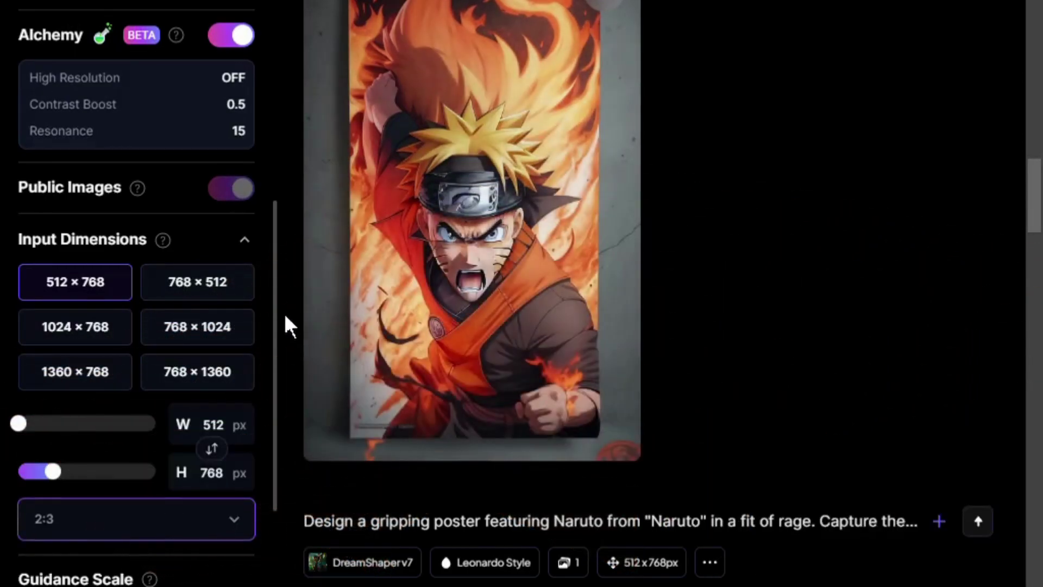
pyautogui.scroll(-3, 286, 316)
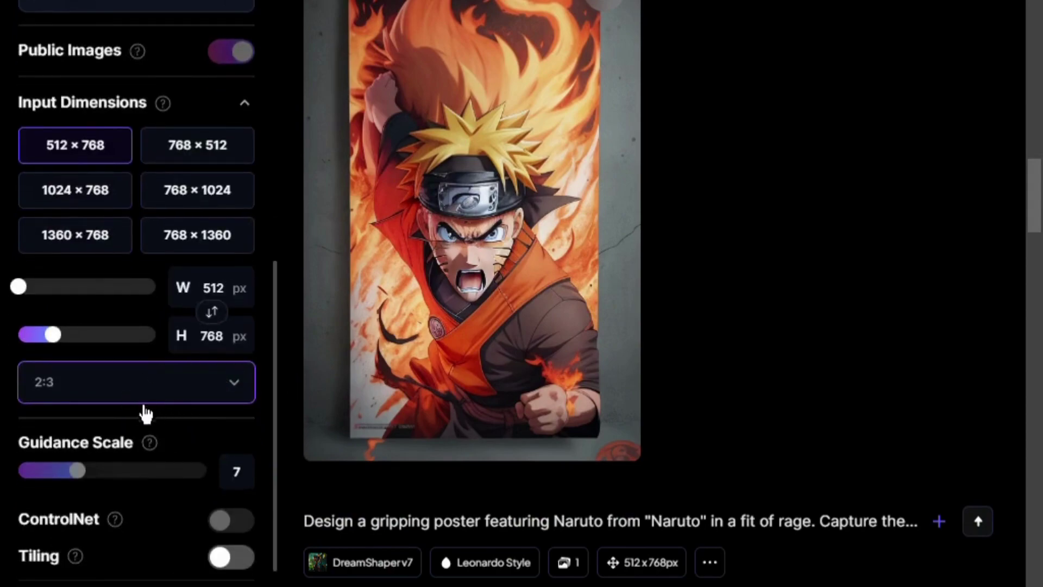
pyautogui.moveTo(135, 291); pyautogui.dragTo(97, 294)
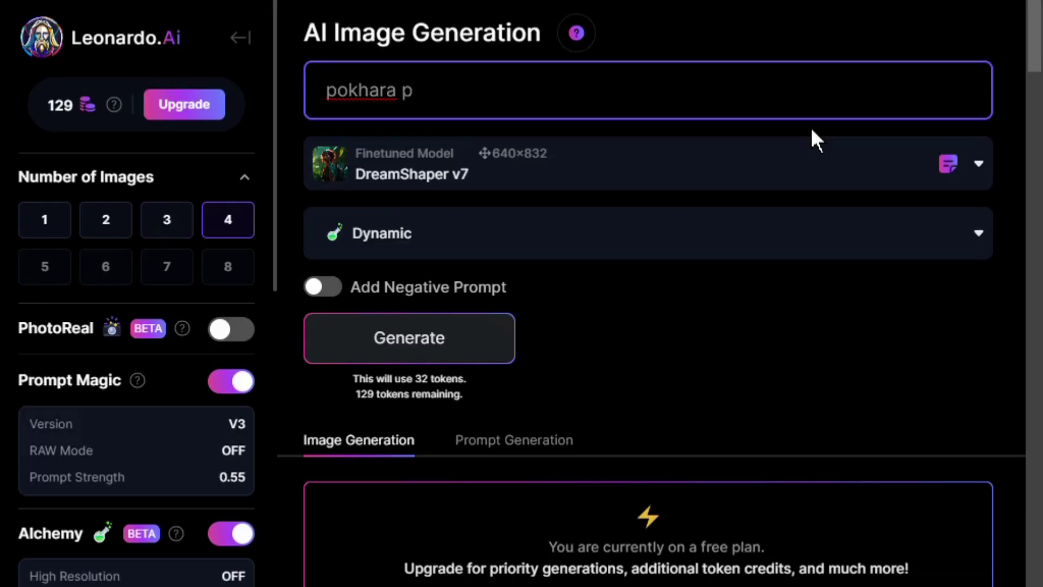
# Generate four 1008 × 768 images from the prompt 'pokhara place inside a glass ball'
pyautogui.write('lace inside ')
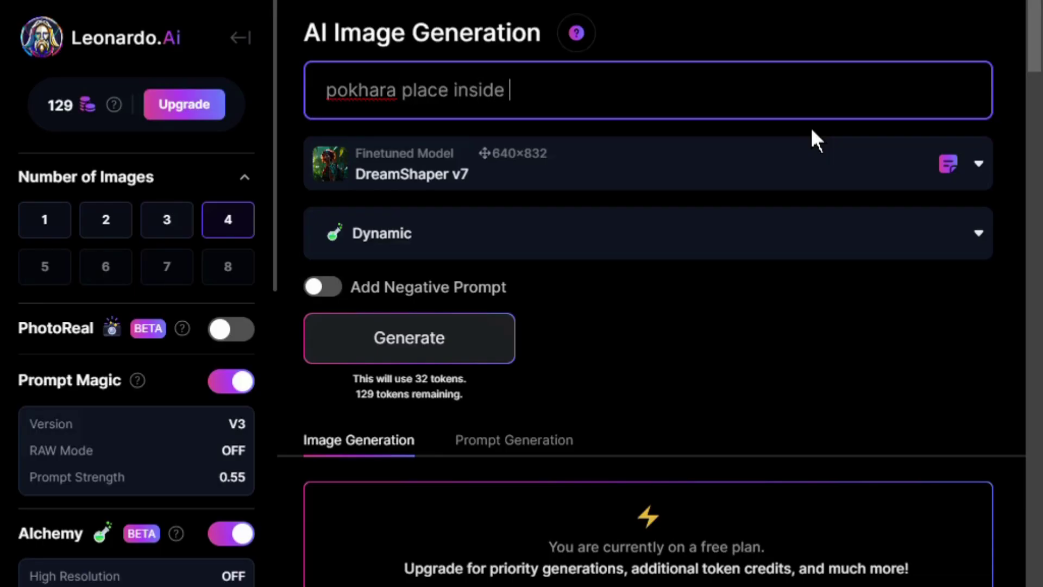
pyautogui.write('a glass ball')
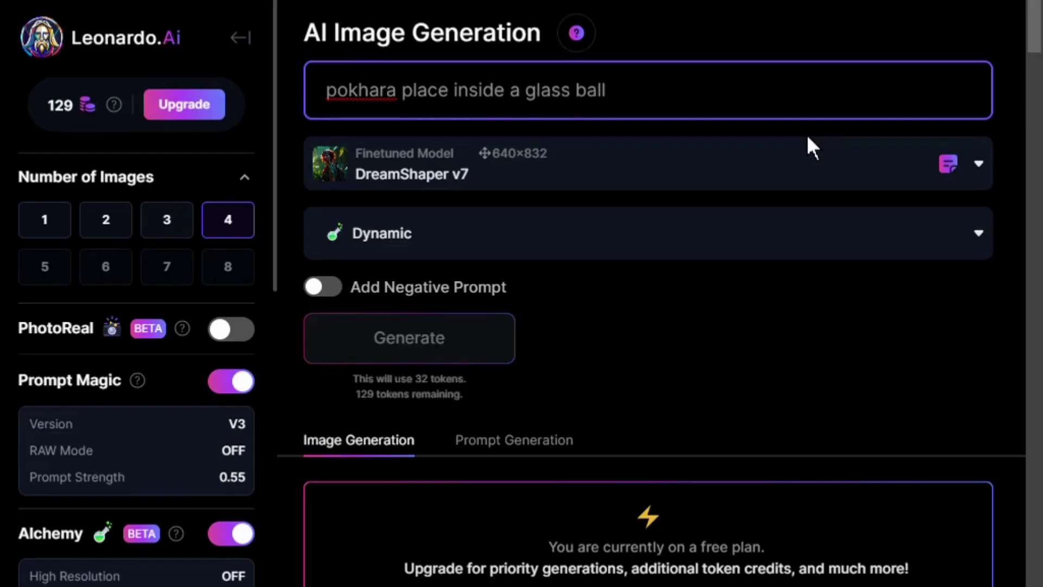
pyautogui.click(480, 356)
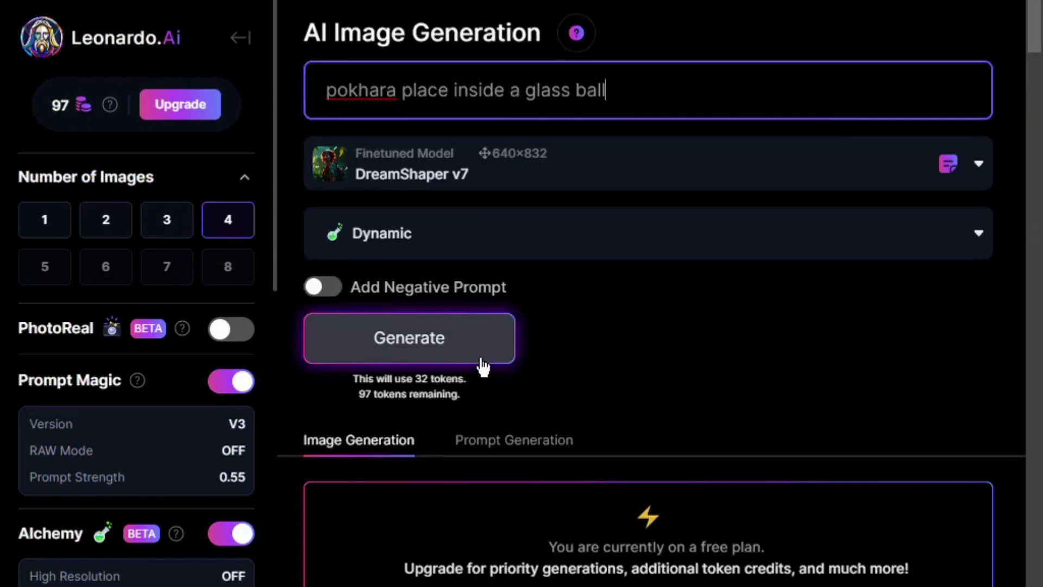
pyautogui.click(481, 359)
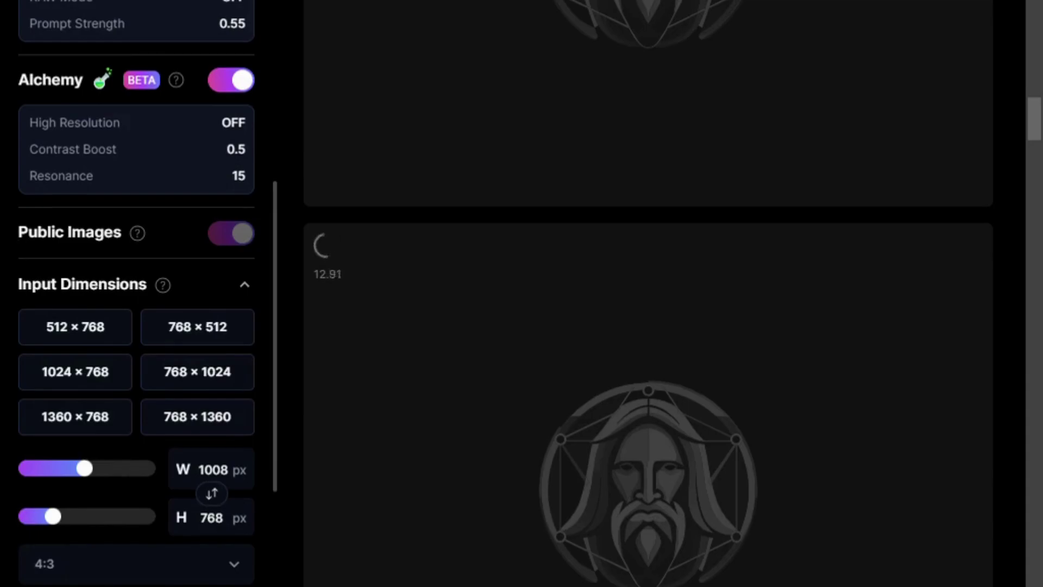
# Scroll through the feed reviewing the Nepal image and four Pokhara glass-ball results
pyautogui.scroll(5, 1035, 82)
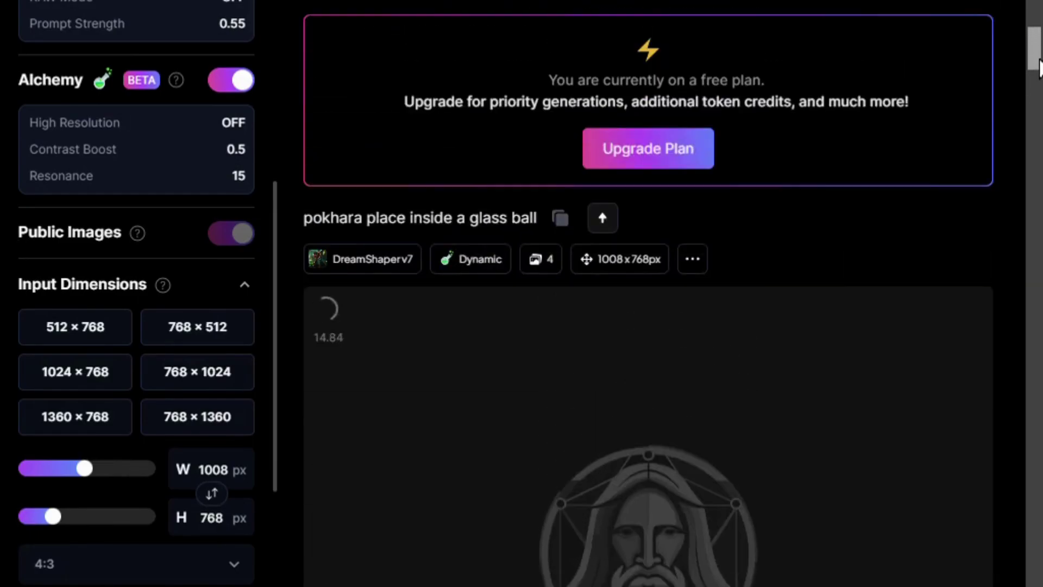
pyautogui.moveTo(1039, 68); pyautogui.dragTo(1039, 207)
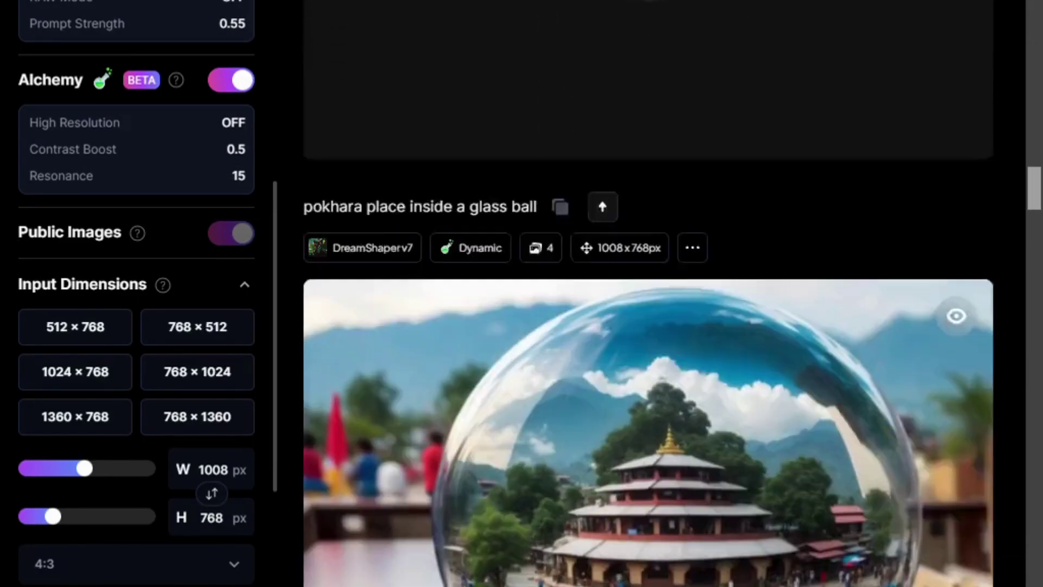
pyautogui.scroll(-15, 648, 294)
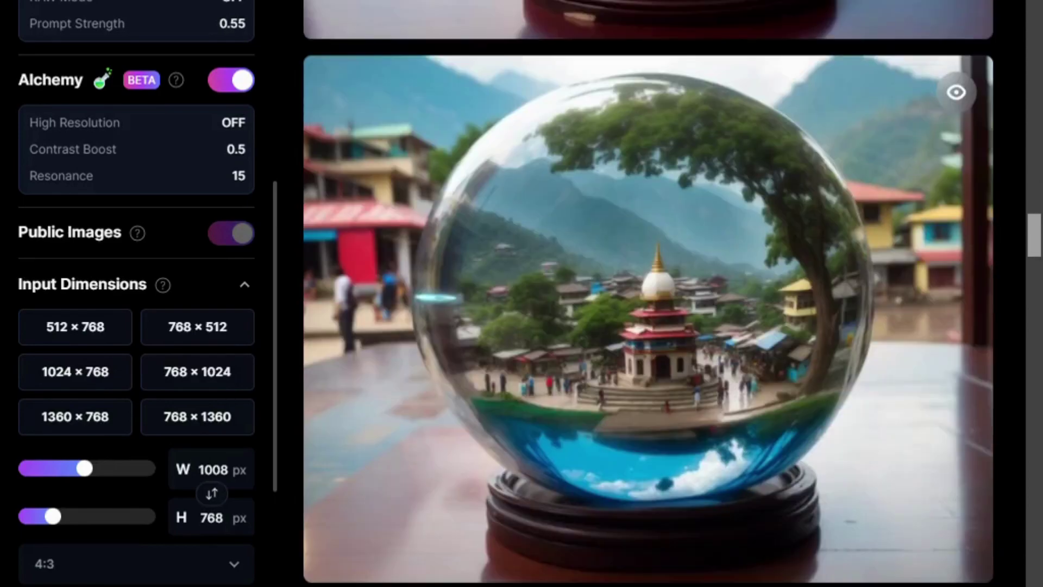
pyautogui.scroll(-9, 648, 293)
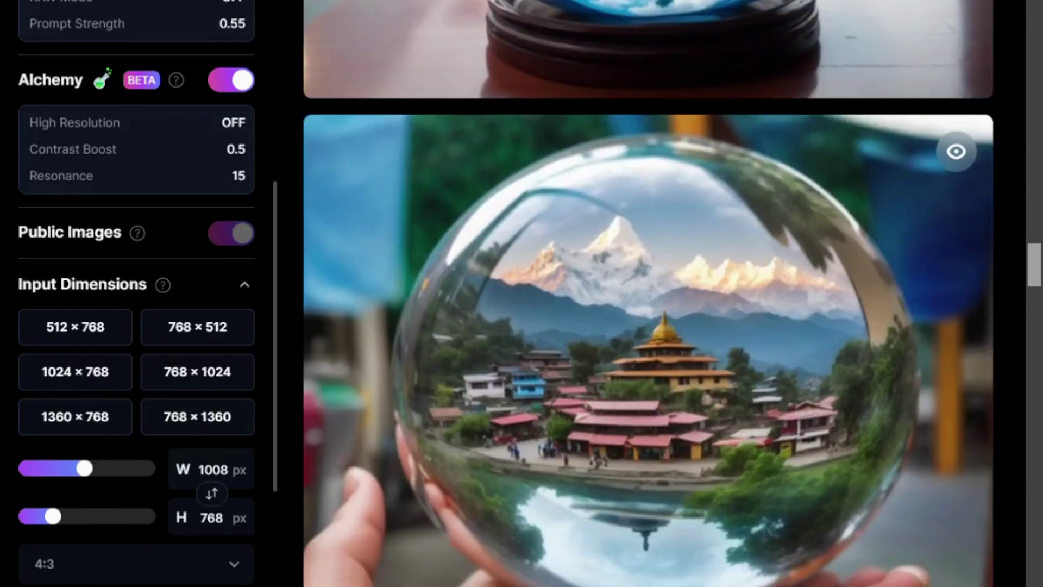
pyautogui.scroll(-10, 648, 293)
pyautogui.scroll(-3, 648, 293)
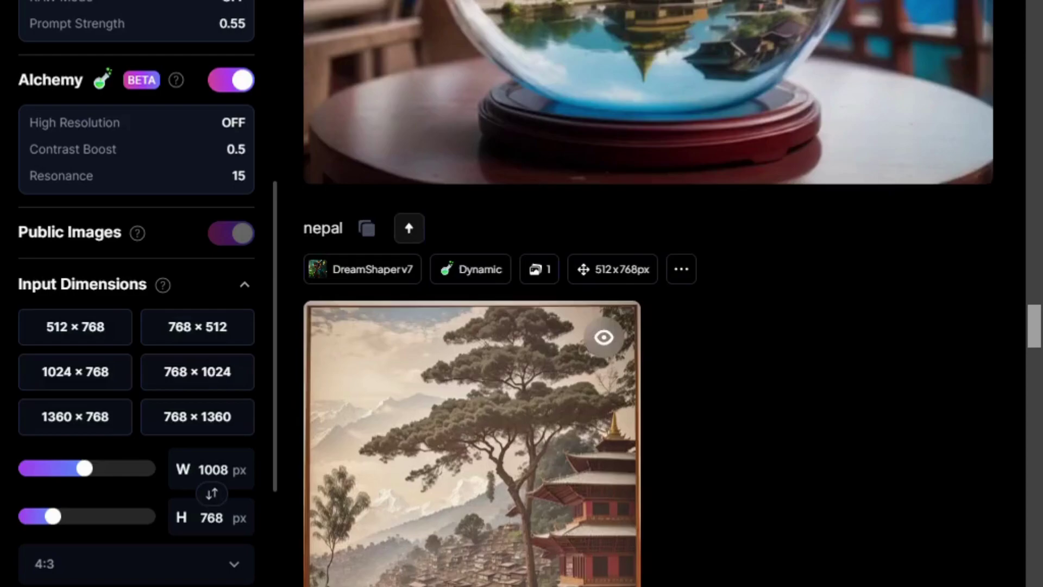
pyautogui.scroll(8, 648, 294)
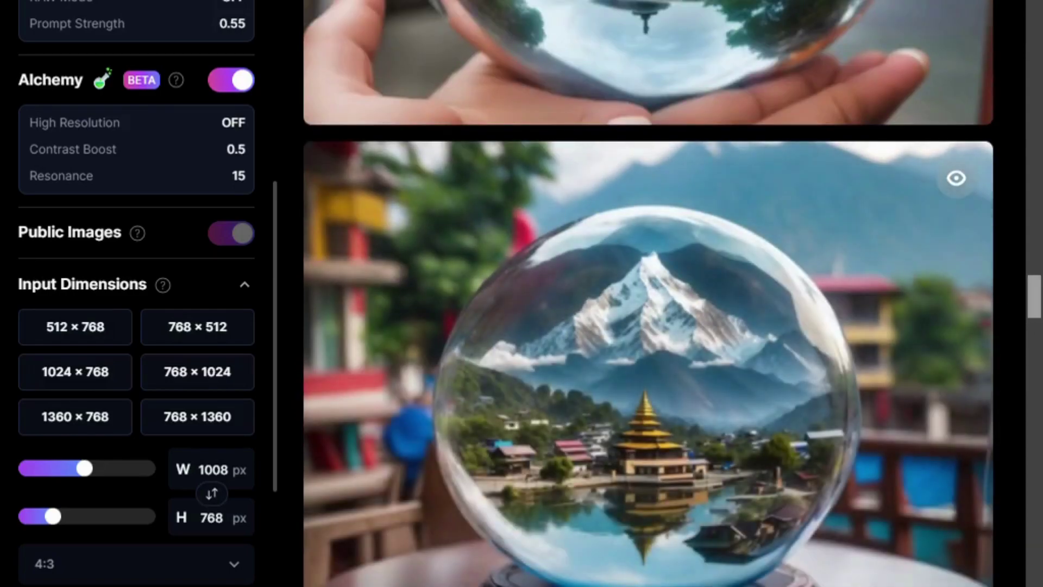
pyautogui.scroll(5, 1020, 243)
pyautogui.moveTo(973, 255)
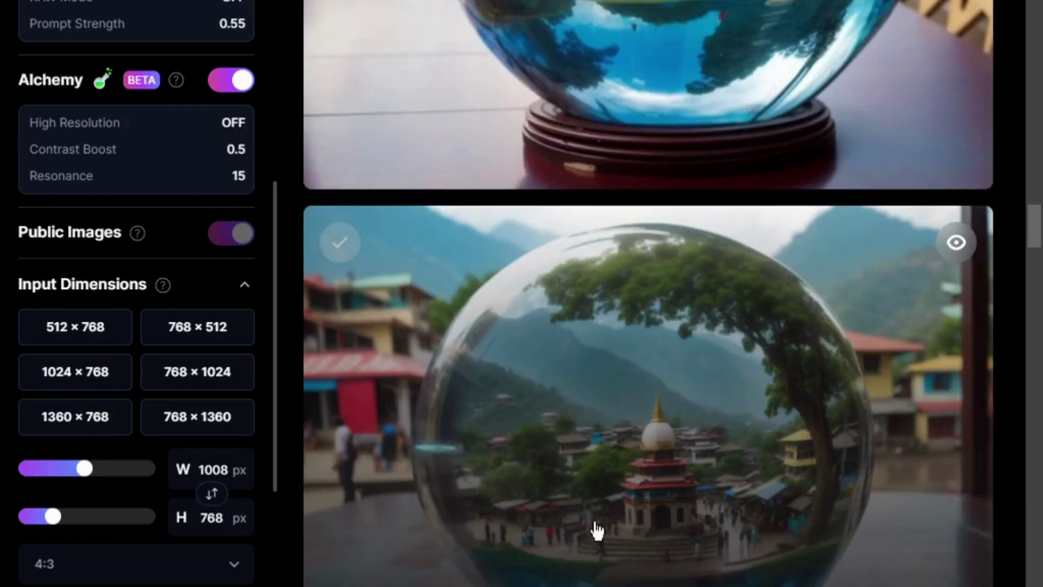
pyautogui.scroll(5, 1035, 226)
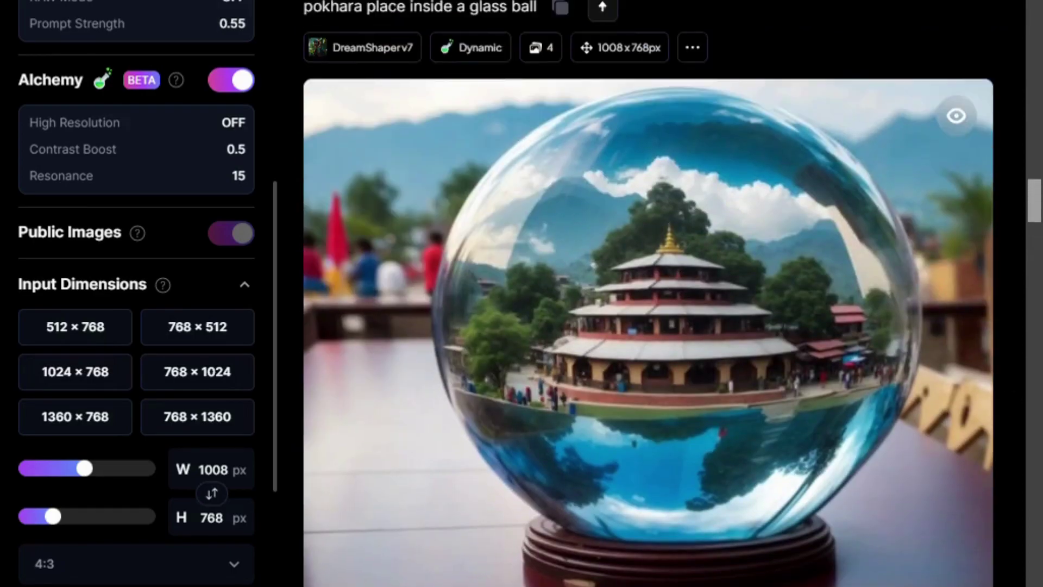
pyautogui.scroll(5, 647, 326)
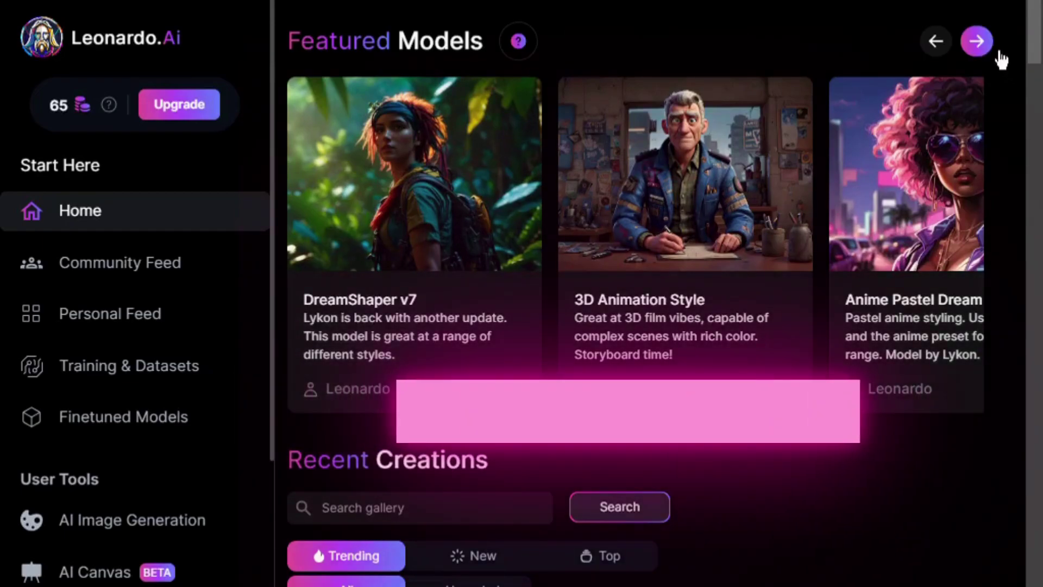
# Advance Featured Models three cards to Anime Pastel Dream, RPG v5 and Absolute Reality v1.6
pyautogui.click(997, 50)
pyautogui.click(999, 50)
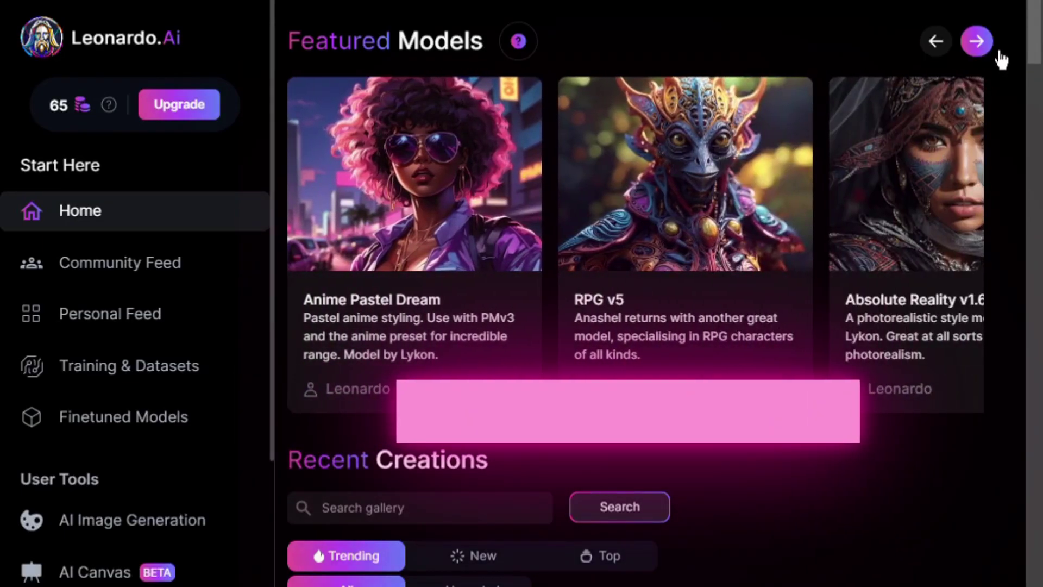
pyautogui.click(998, 51)
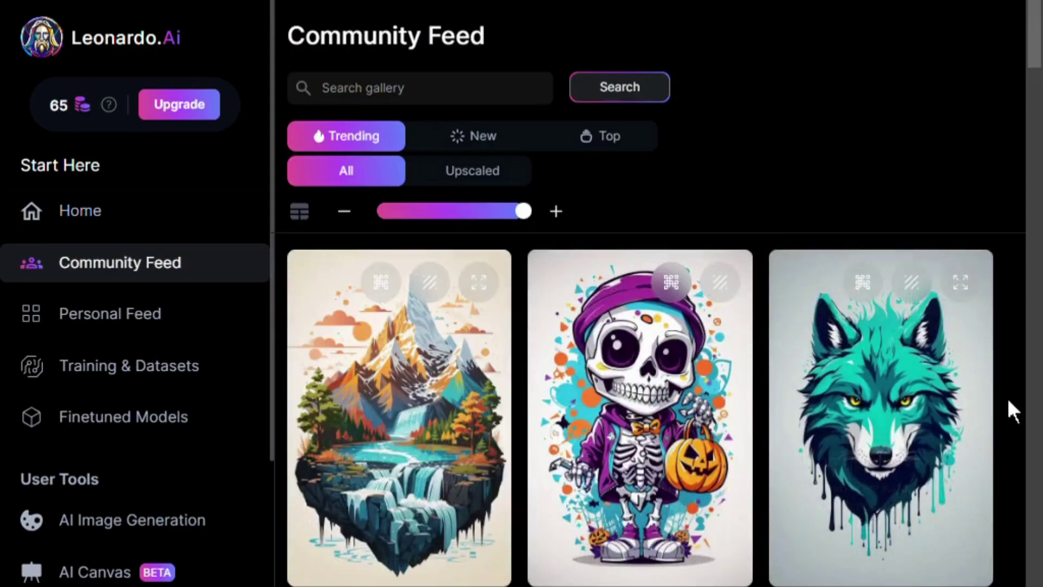
# Scroll the Community Feed and open the crystal pendant image's details
pyautogui.scroll(-2, 1006, 396)
pyautogui.scroll(-5, 640, 375)
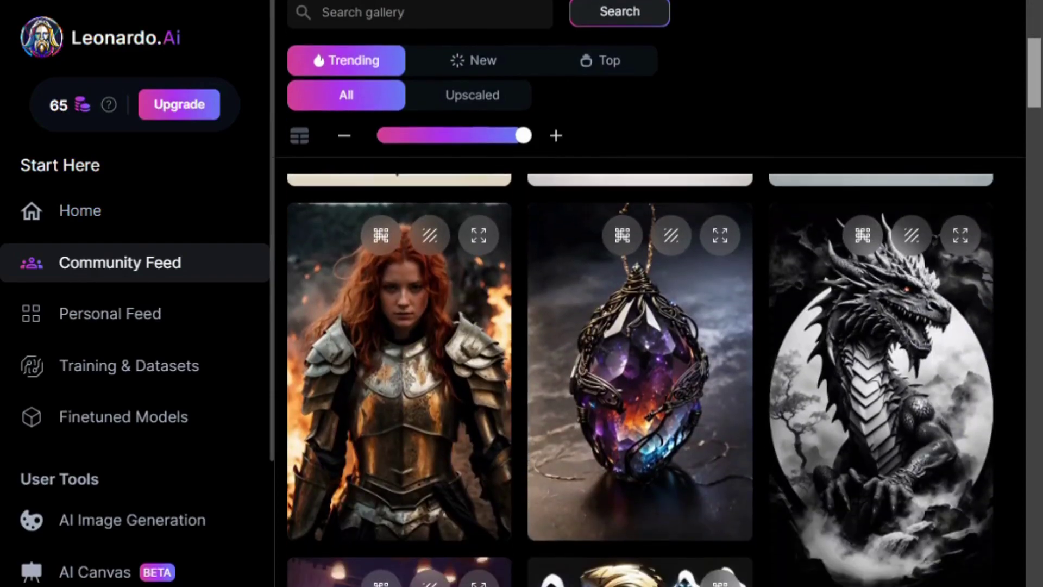
pyautogui.scroll(-8, 669, 239)
pyautogui.scroll(9, 670, 240)
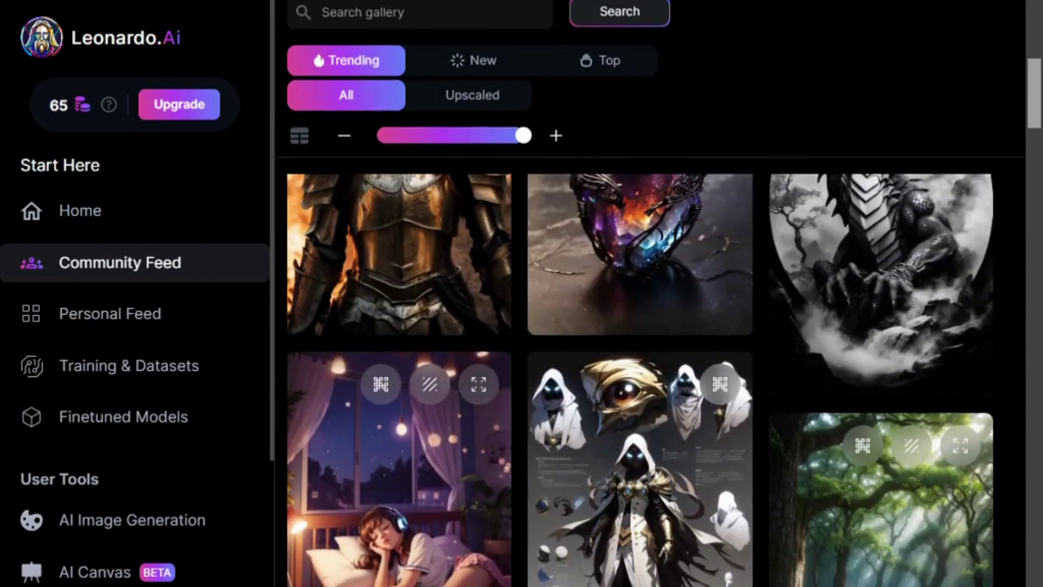
pyautogui.click(613, 386)
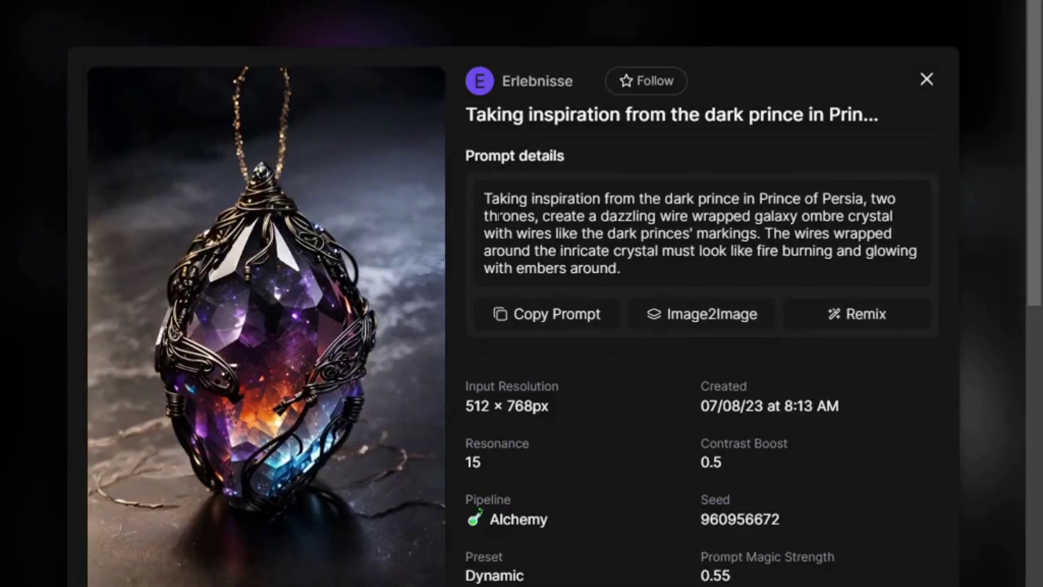
# Highlight its prompt, input resolution and creation date, close it, and switch to Personal Feed
pyautogui.moveTo(681, 279); pyautogui.dragTo(468, 172)
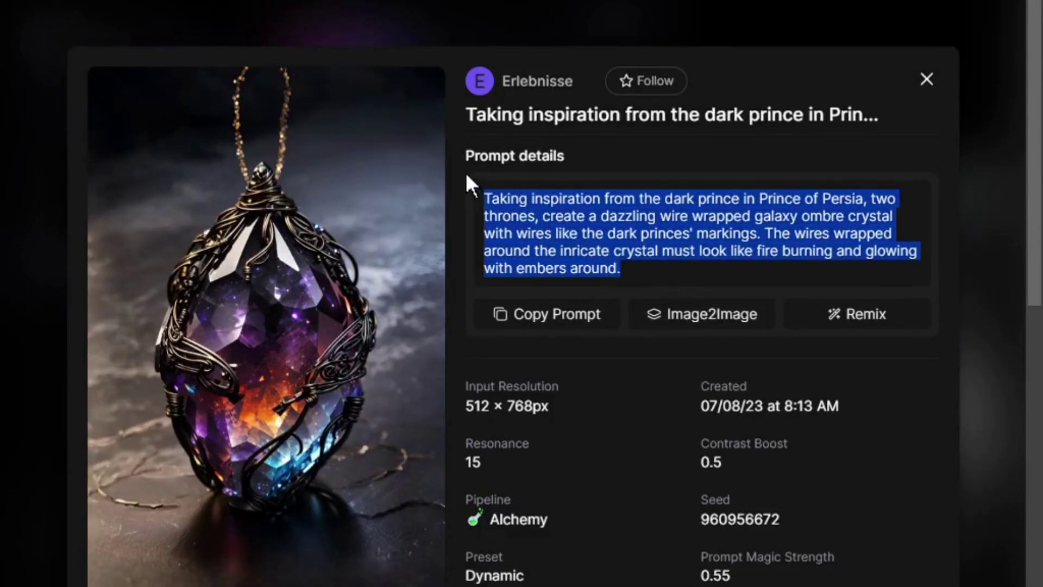
pyautogui.moveTo(464, 380); pyautogui.dragTo(777, 439)
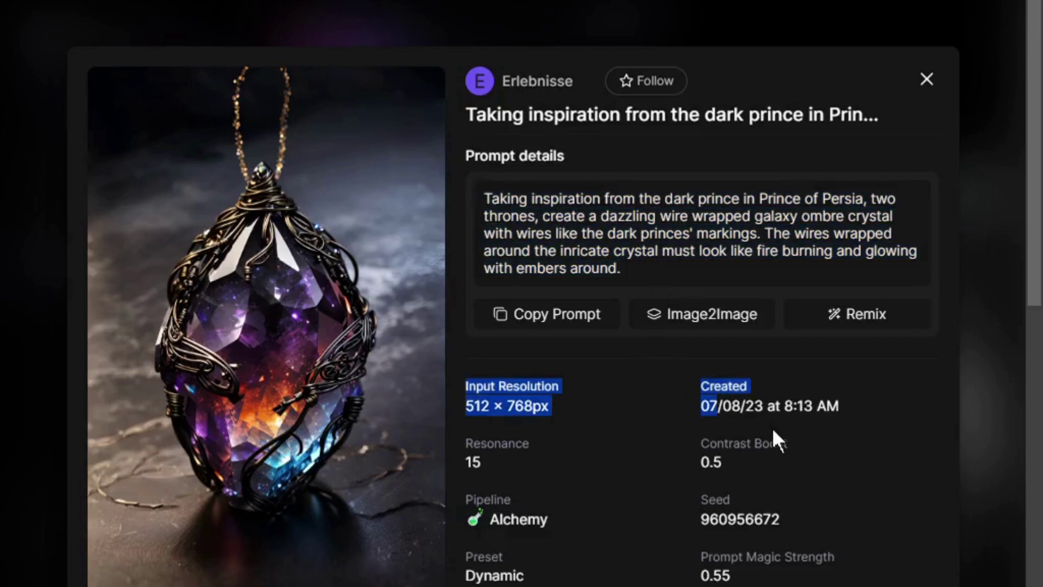
pyautogui.click(790, 272)
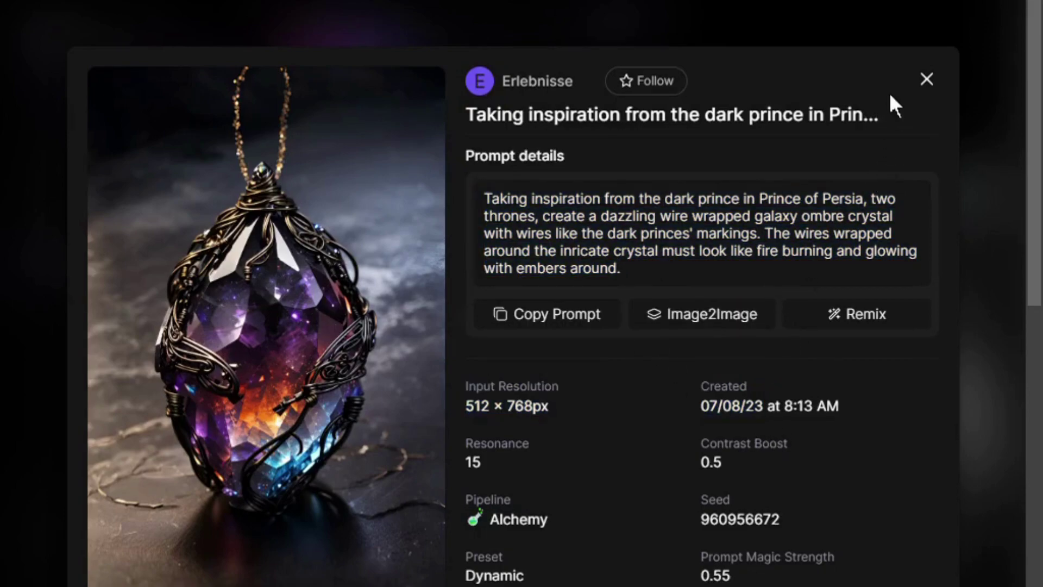
pyautogui.click(927, 79)
pyautogui.click(153, 314)
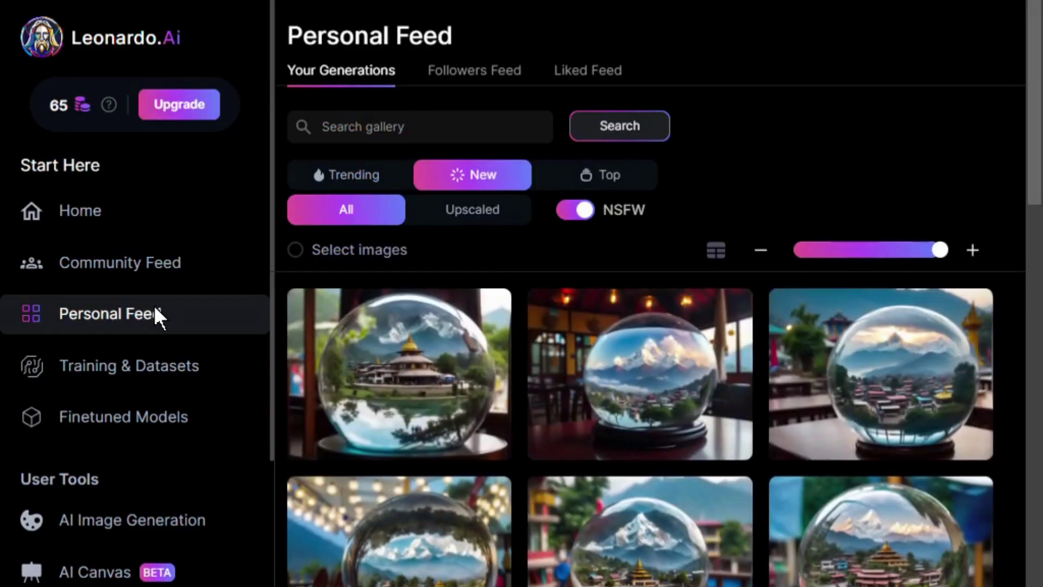
# Skim the Personal Feed of Pokhara and earlier images, then go to Training & Datasets
pyautogui.scroll(-10, 640, 369)
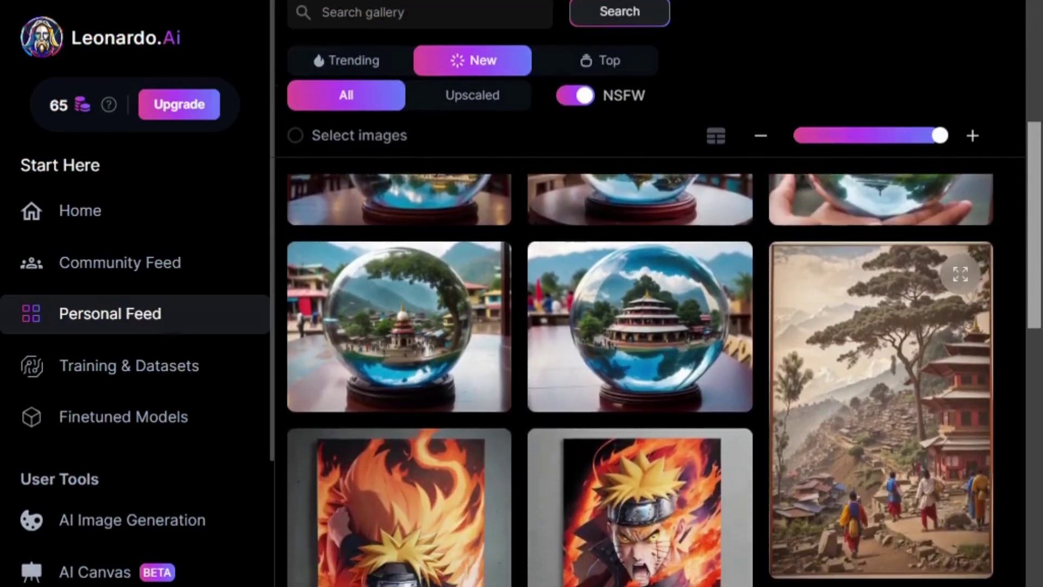
pyautogui.scroll(-5, 640, 369)
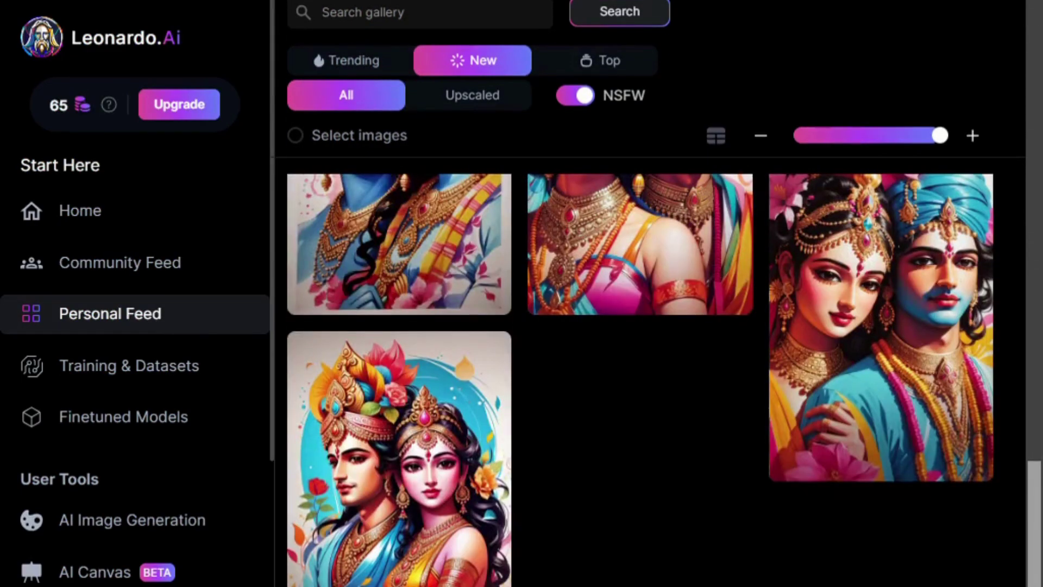
pyautogui.scroll(15, 990, 216)
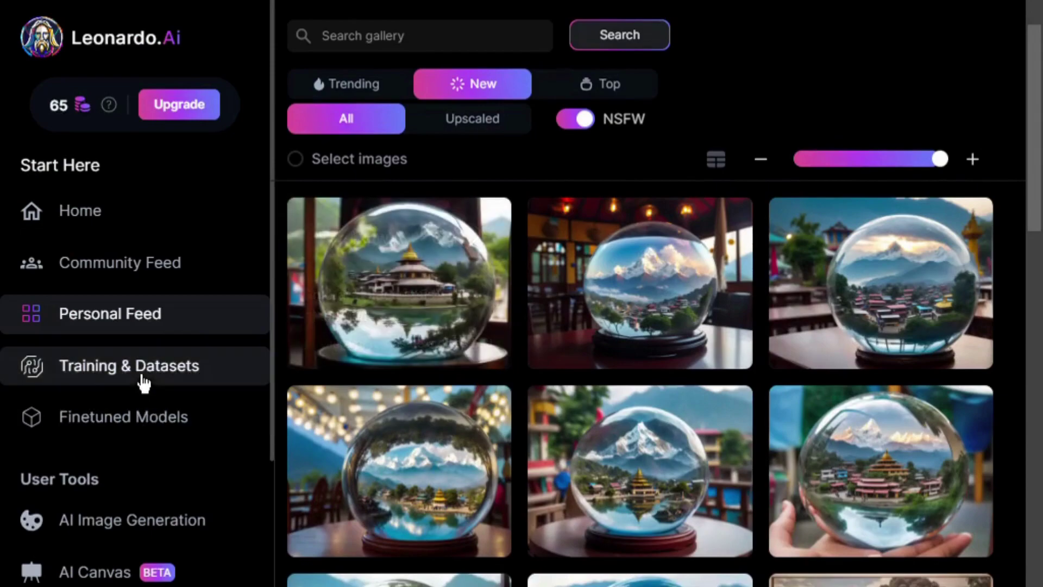
pyautogui.click(140, 370)
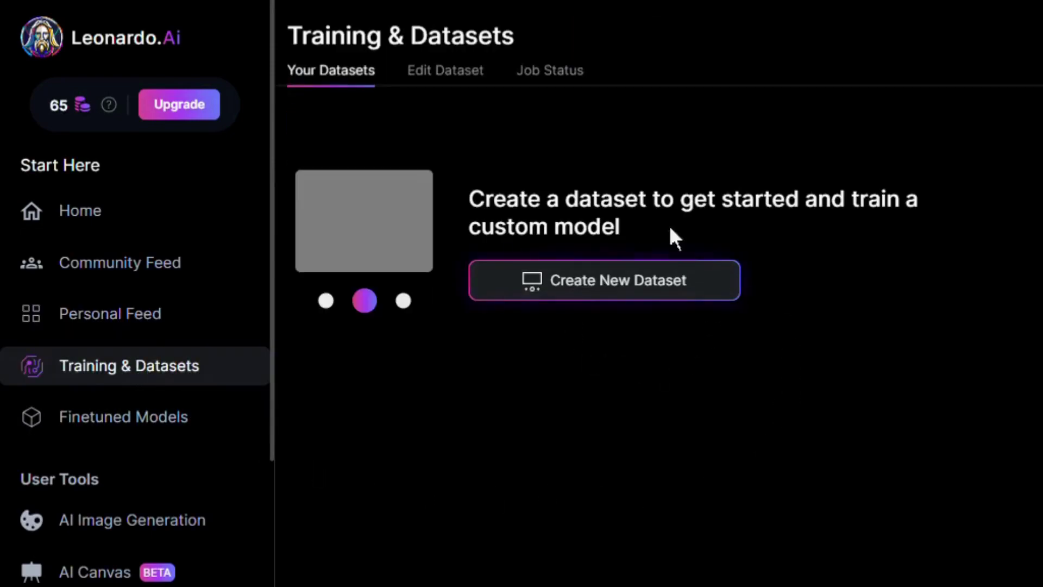
# Browse the Finetuned Models gallery, then open the Settings profile page showing the chosen interests
pyautogui.click(195, 430)
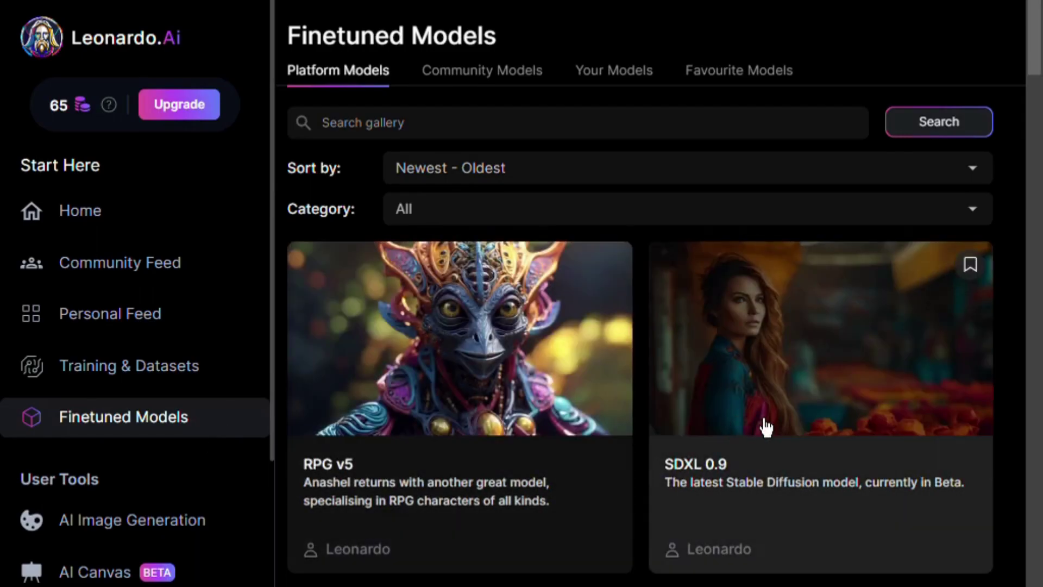
pyautogui.scroll(-5, 931, 389)
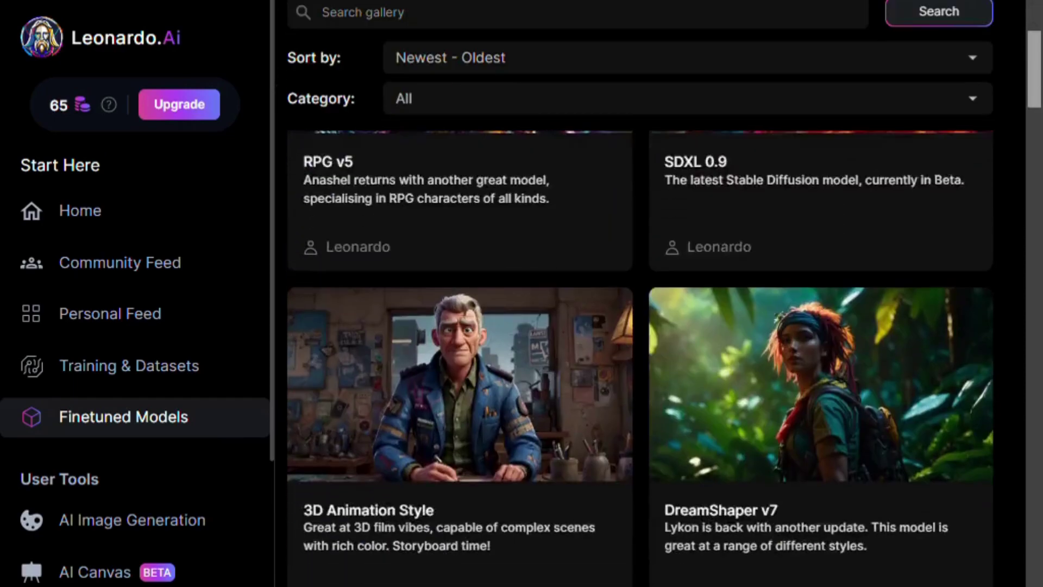
pyautogui.scroll(-15, 290, 138)
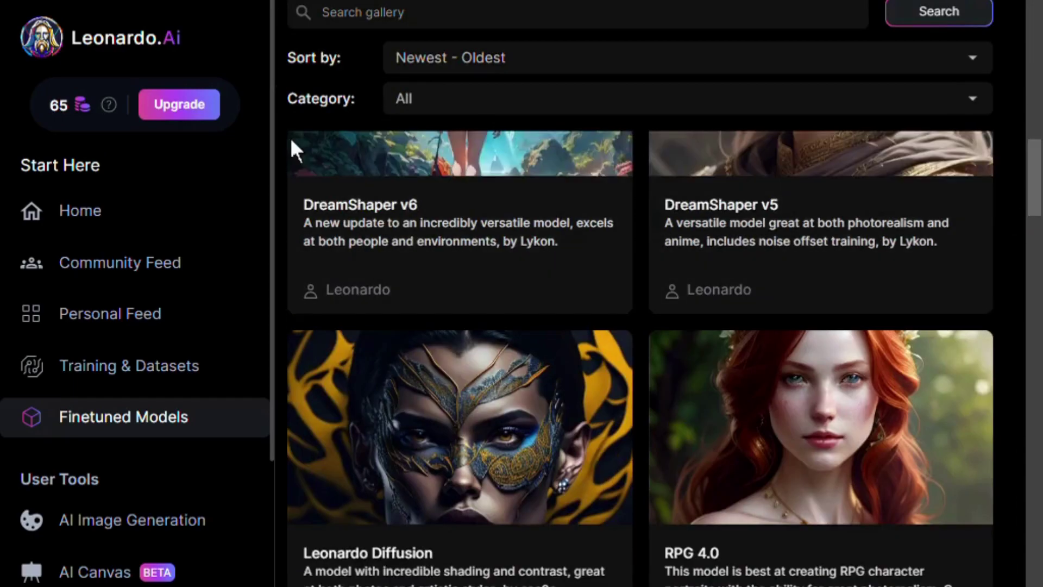
pyautogui.scroll(-4, 266, 250)
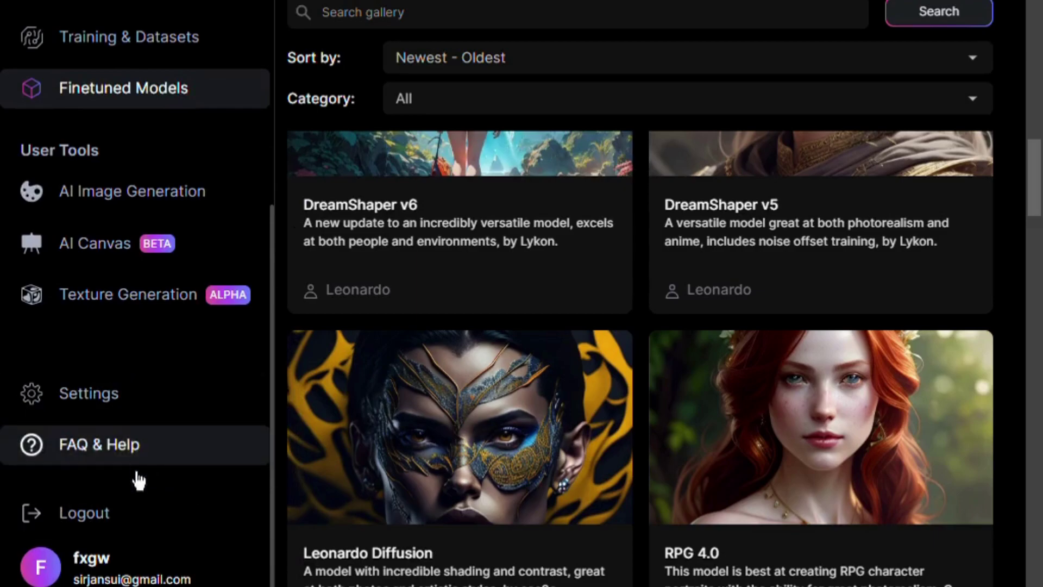
pyautogui.click(149, 409)
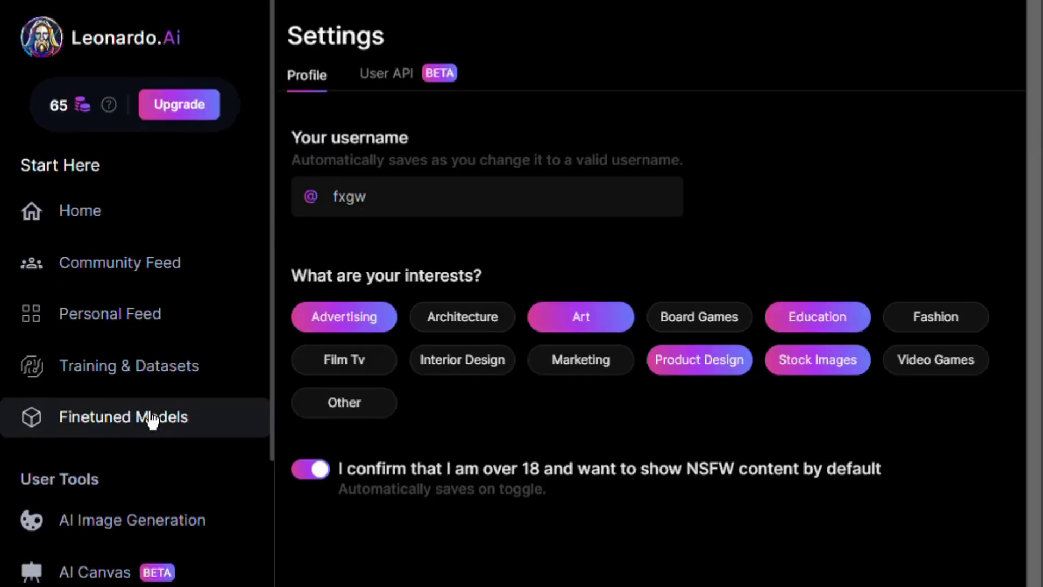